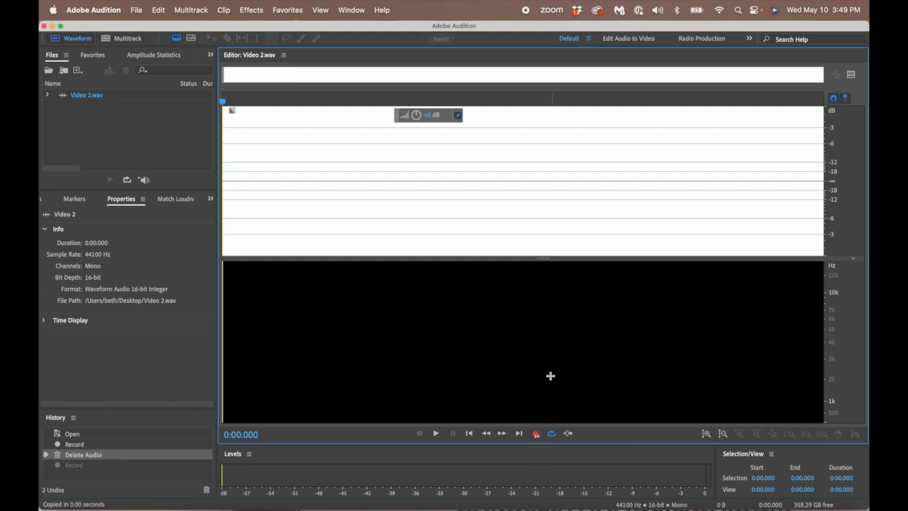
Set the recording mode to Punch and Roll and check that Overwrite is its active option
right_click(536, 436)
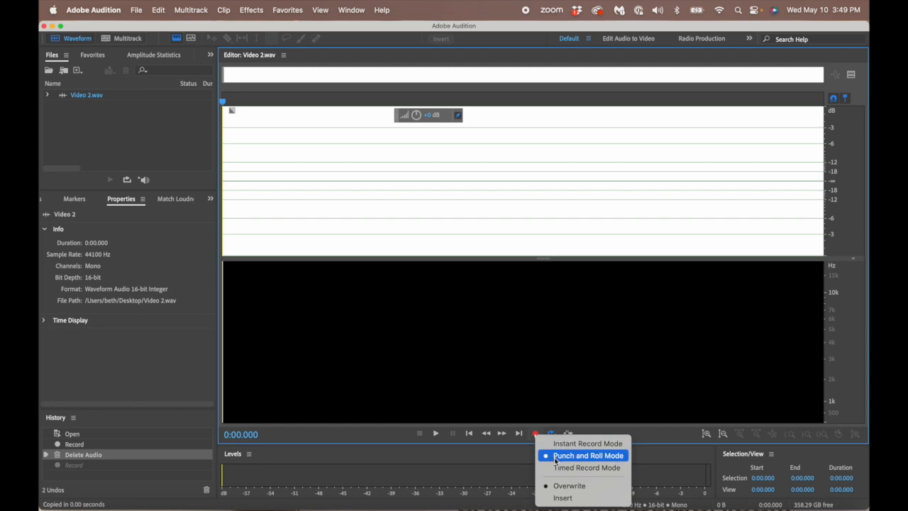
click(555, 460)
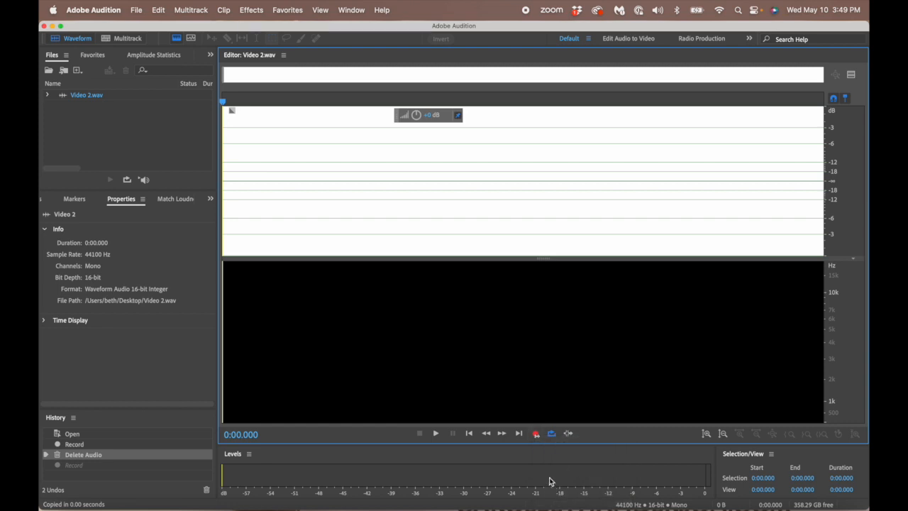
right_click(536, 435)
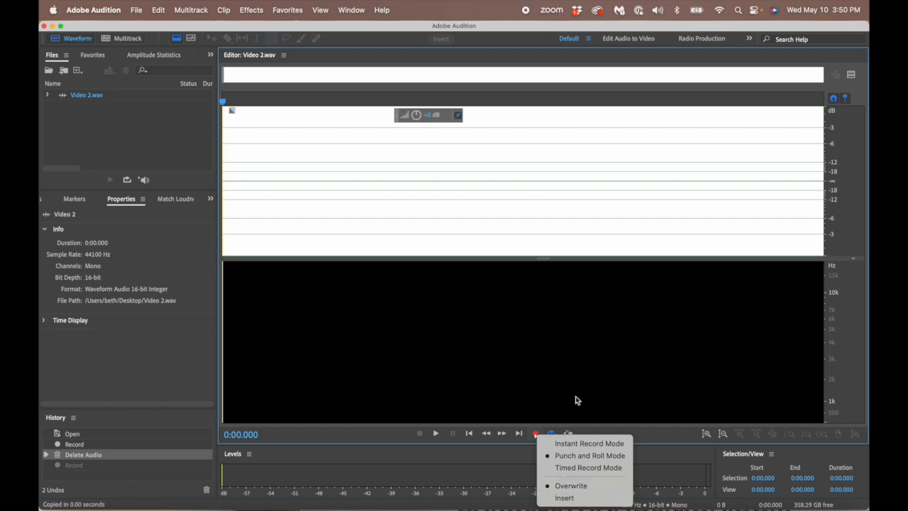
click(557, 364)
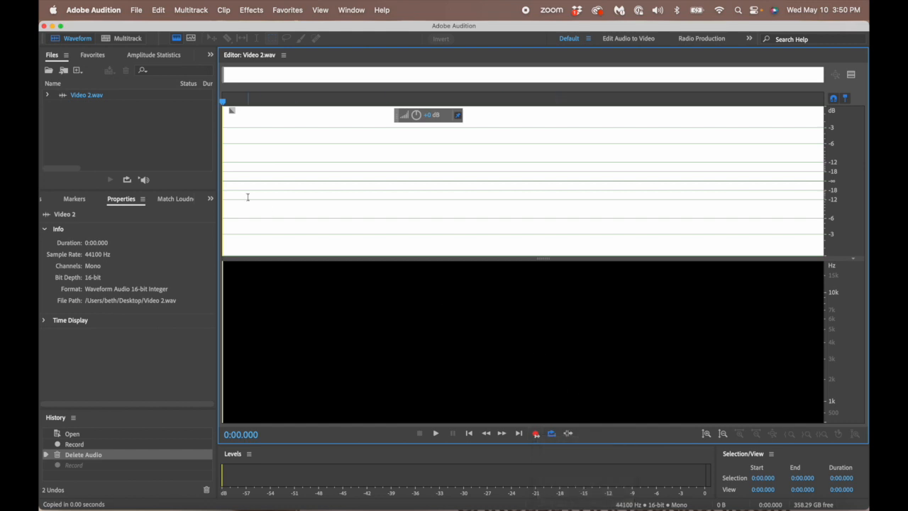
Set the Punch and Roll pre-roll duration to 2 seconds in the Playback and Recording preferences
click(100, 10)
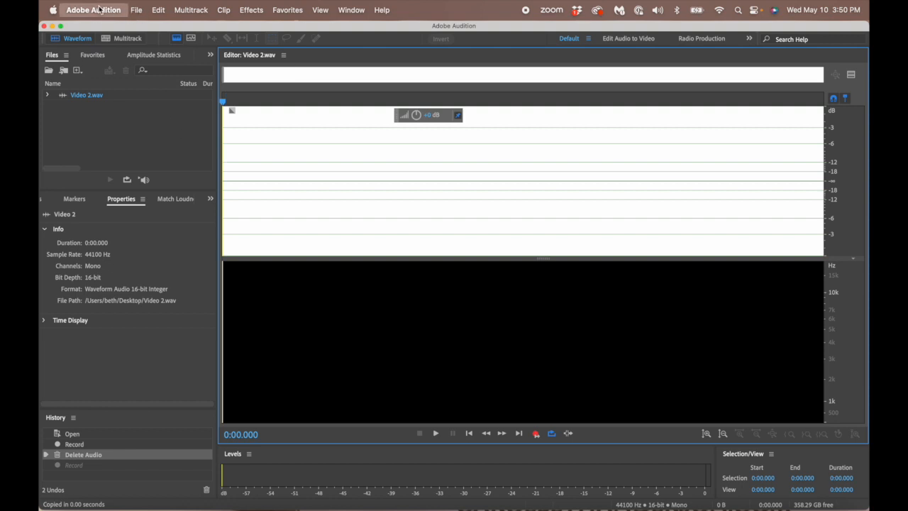
mouse_move(104, 53)
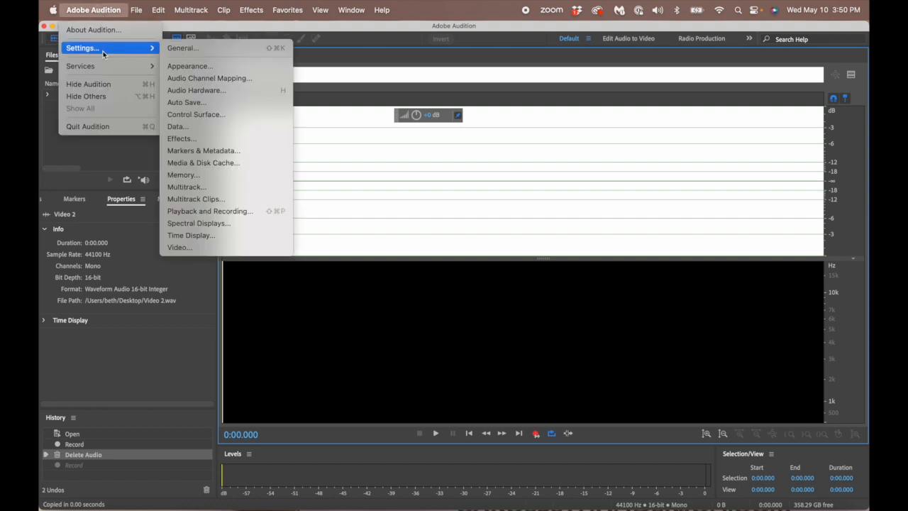
click(239, 211)
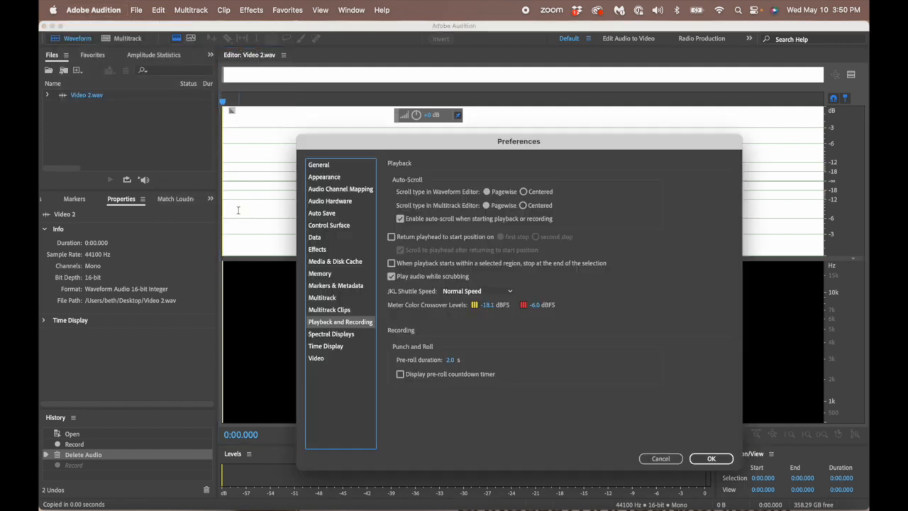
click(451, 362)
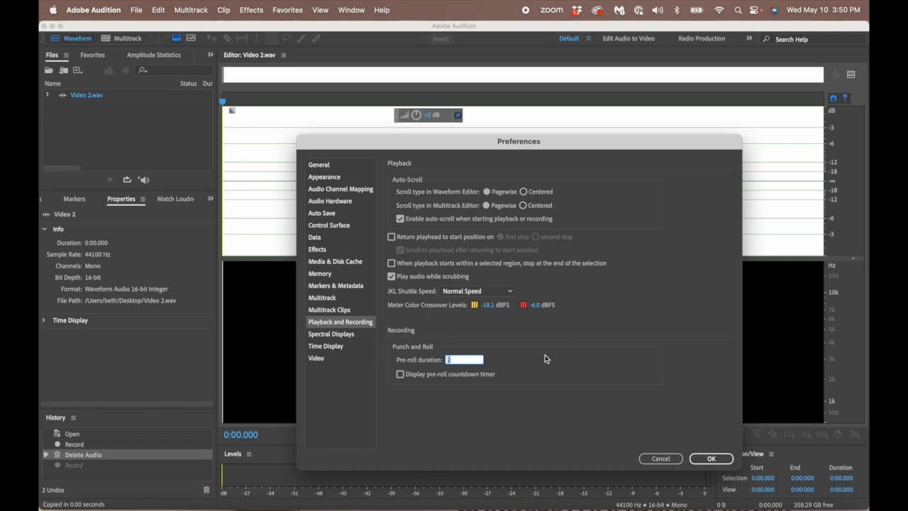
click(710, 458)
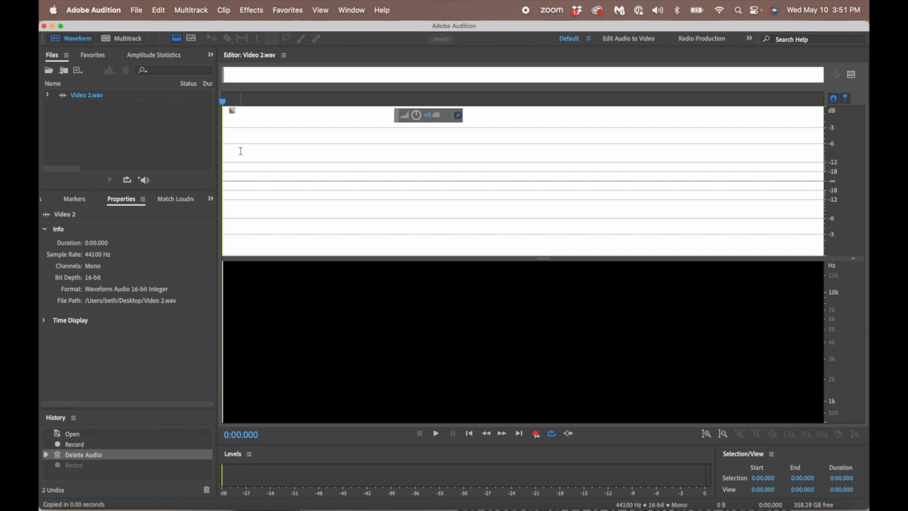
Record about one minute of narration into Video 2.wav from the start of the file
click(240, 152)
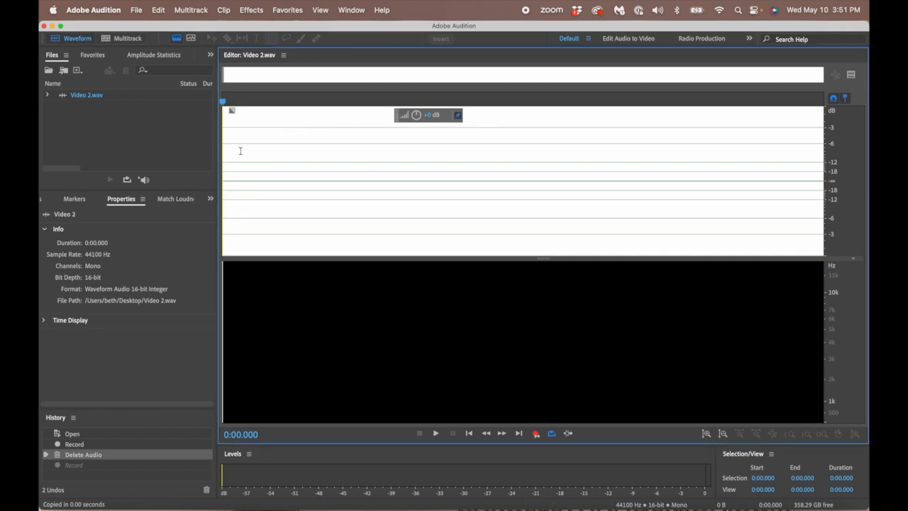
key(shift+space)
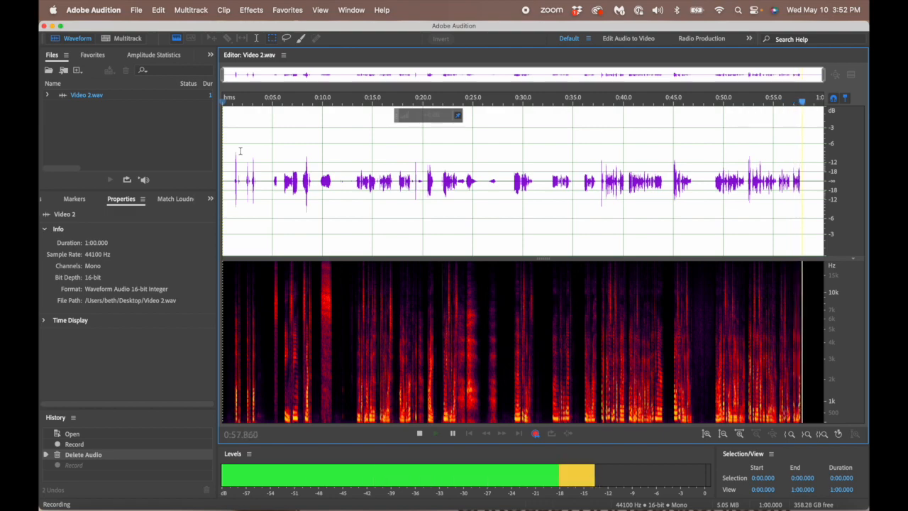
key(space)
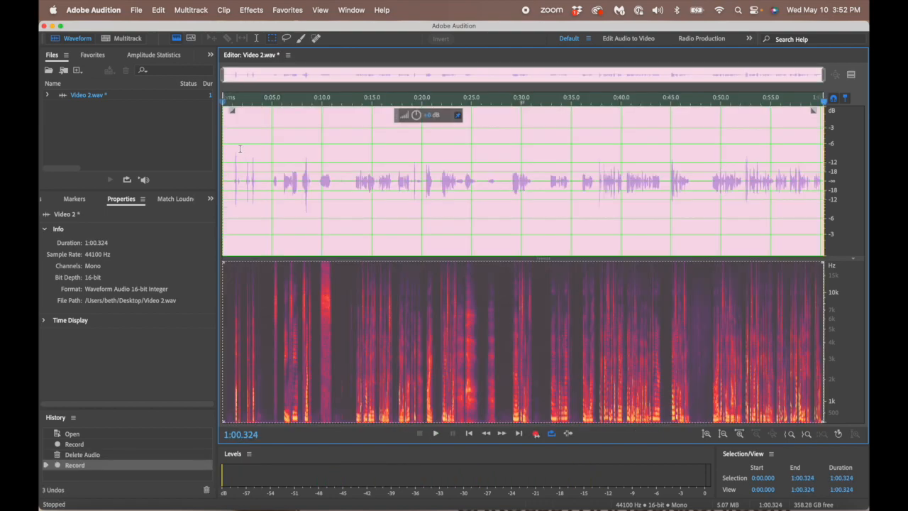
Examine the recorded waveform and spectrogram at several magnifications, from the final phrases to the full take and the opening seconds
click(295, 174)
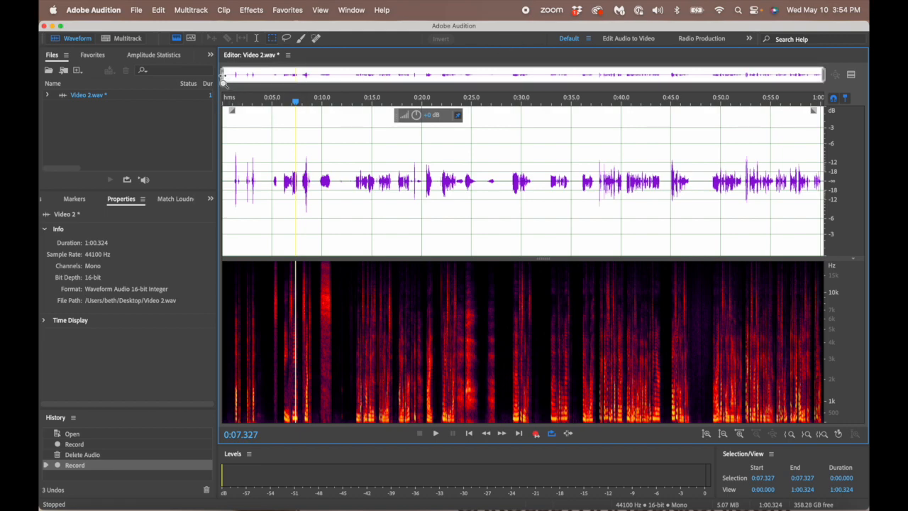
drag(223, 76, 769, 75)
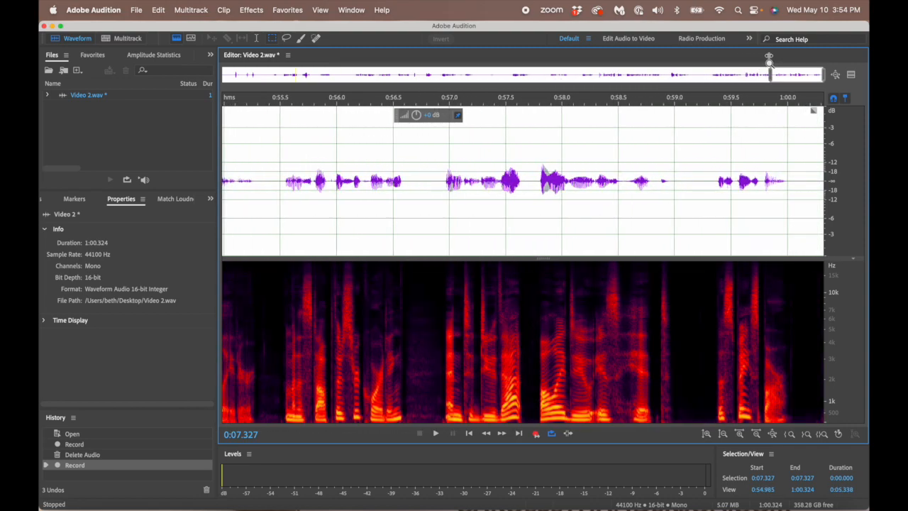
drag(769, 63, 769, 63)
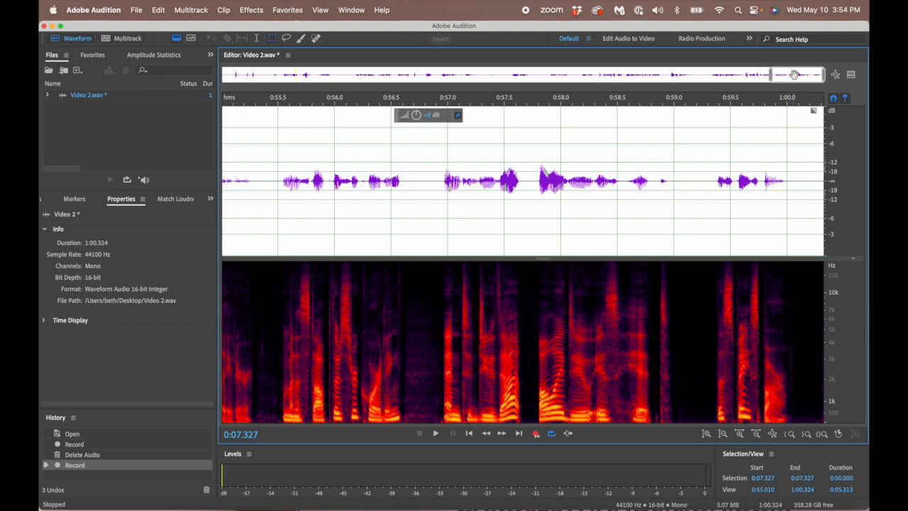
mouse_move(795, 76)
mouse_down()
mouse_move(710, 83)
mouse_move(802, 84)
mouse_move(714, 75)
mouse_move(534, 89)
mouse_move(811, 76)
mouse_move(780, 79)
mouse_move(789, 83)
mouse_up()
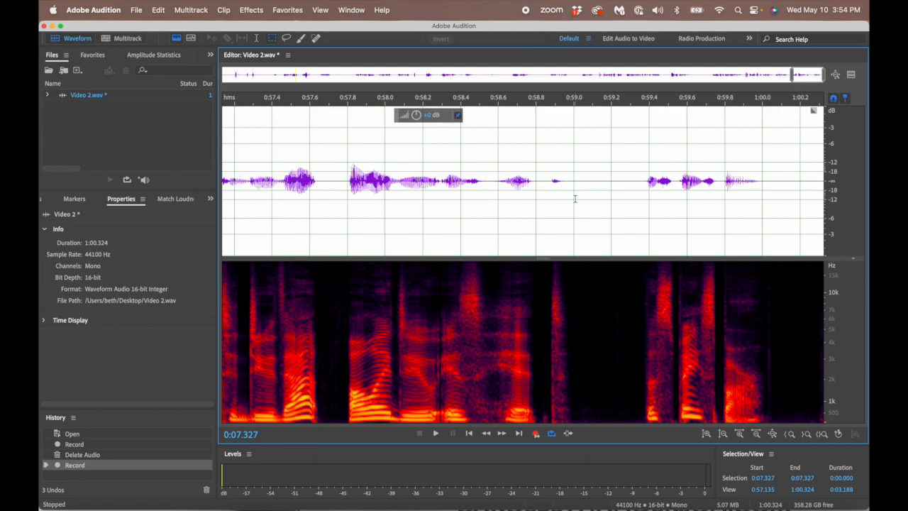
scroll(588, 167, up, 10)
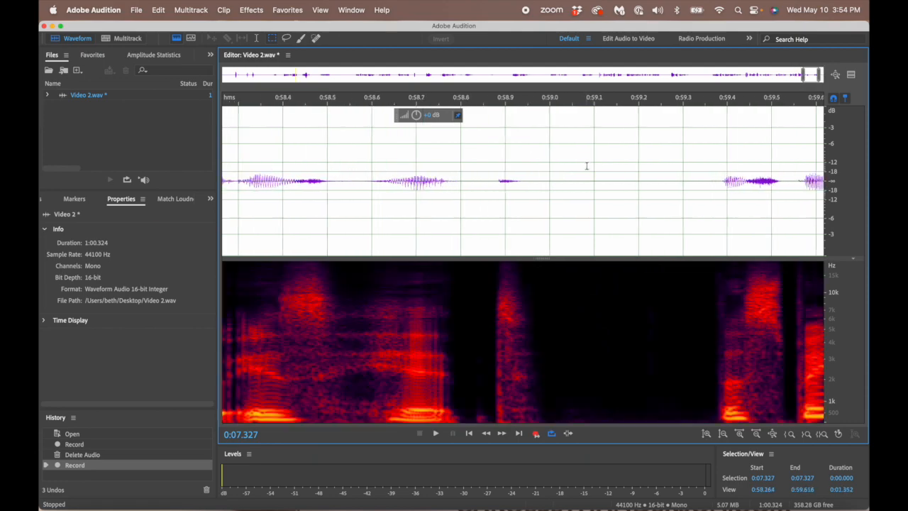
scroll(620, 158, down, 10)
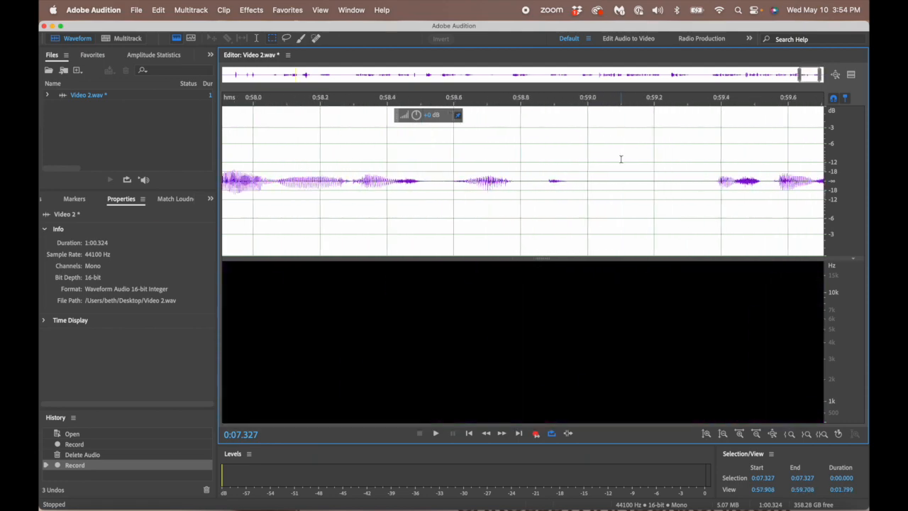
scroll(621, 159, up, 5)
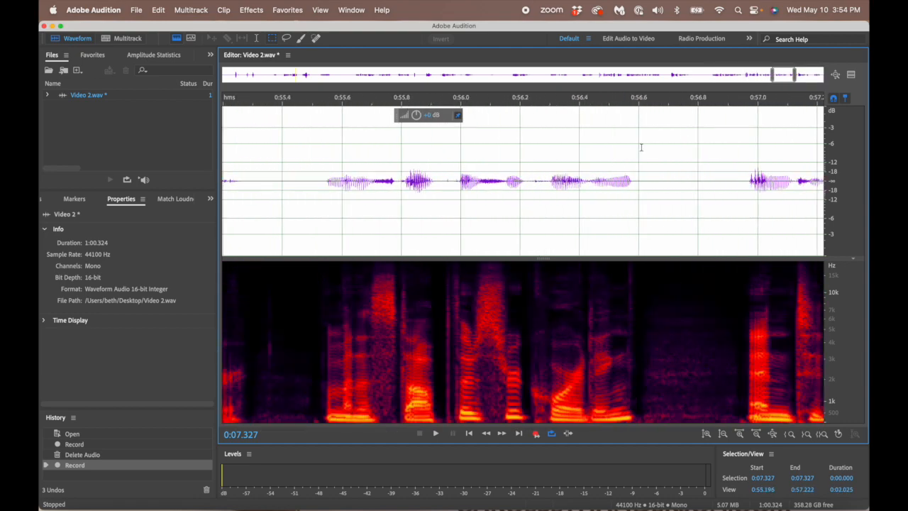
scroll(642, 174, down, 3)
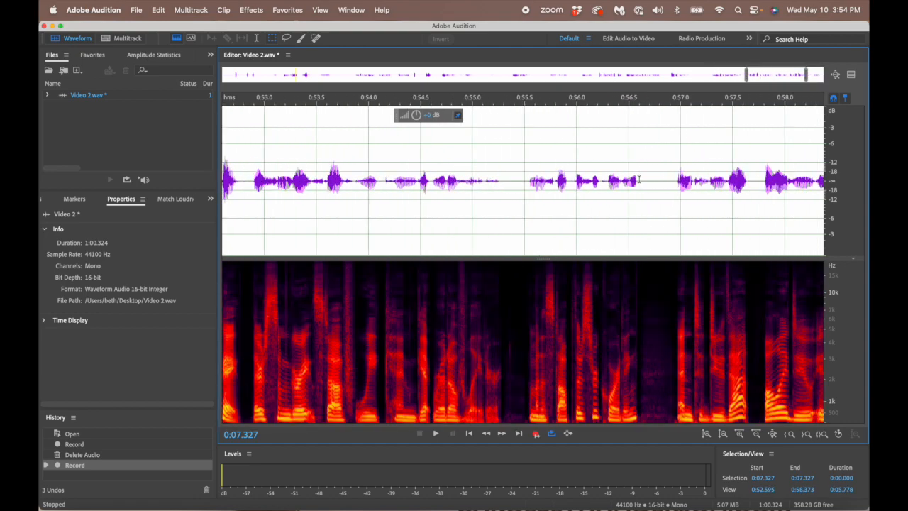
scroll(638, 179, down, 5)
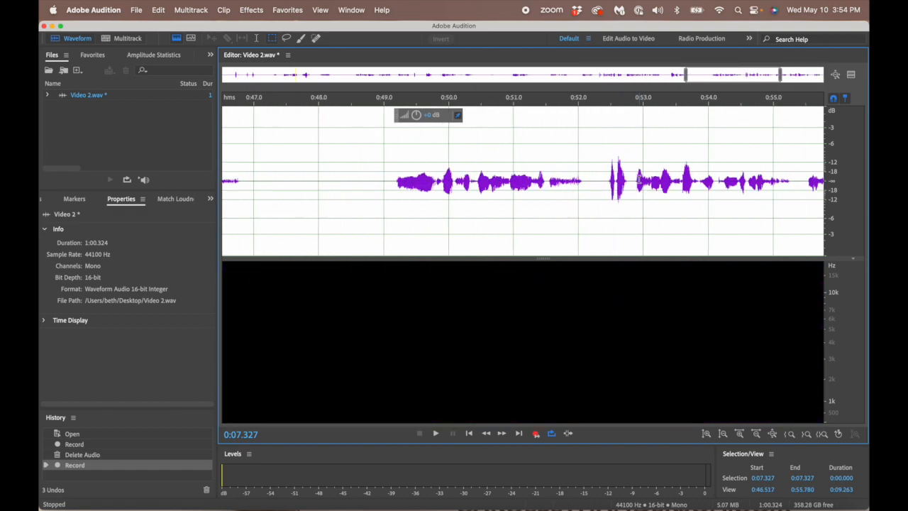
scroll(638, 179, up, 5)
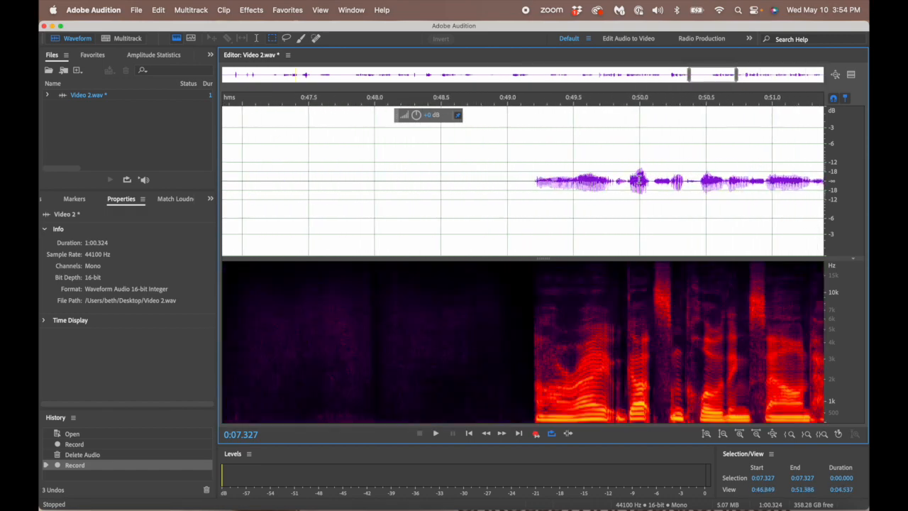
scroll(639, 178, down, 3)
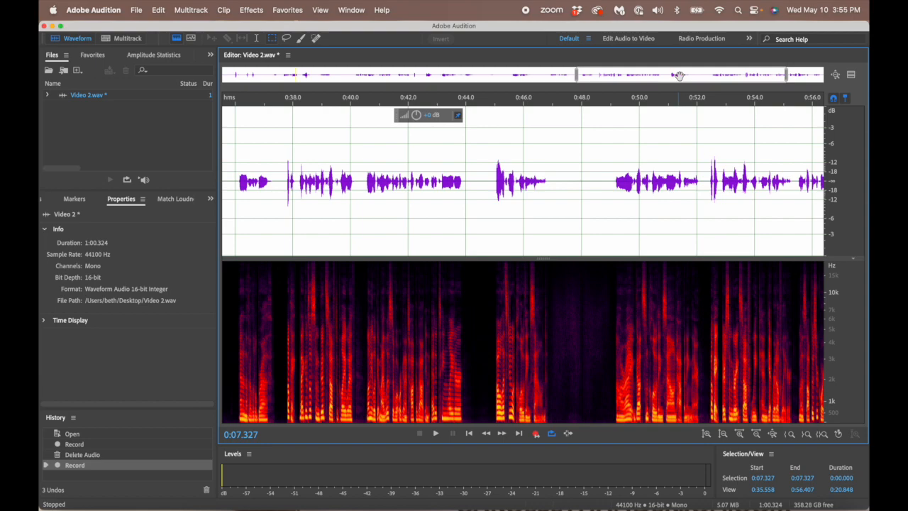
scroll(678, 75, down, 5)
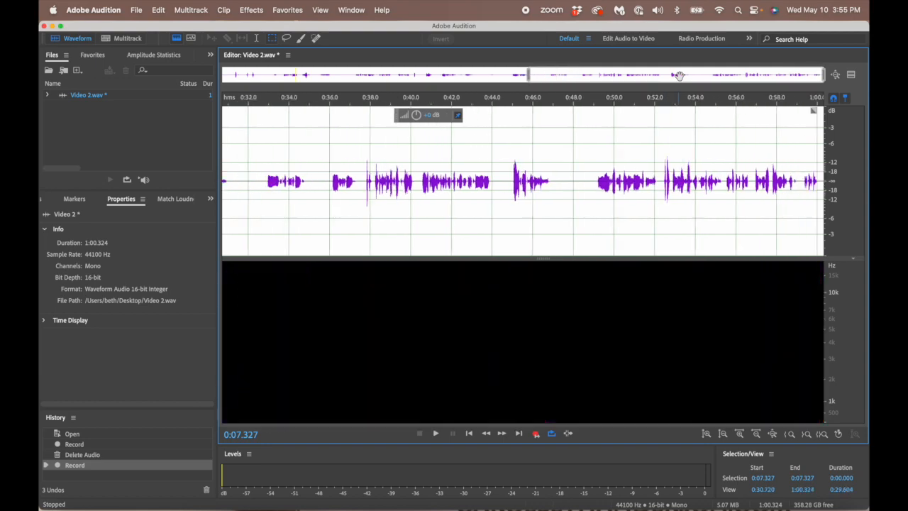
scroll(678, 75, down, 5)
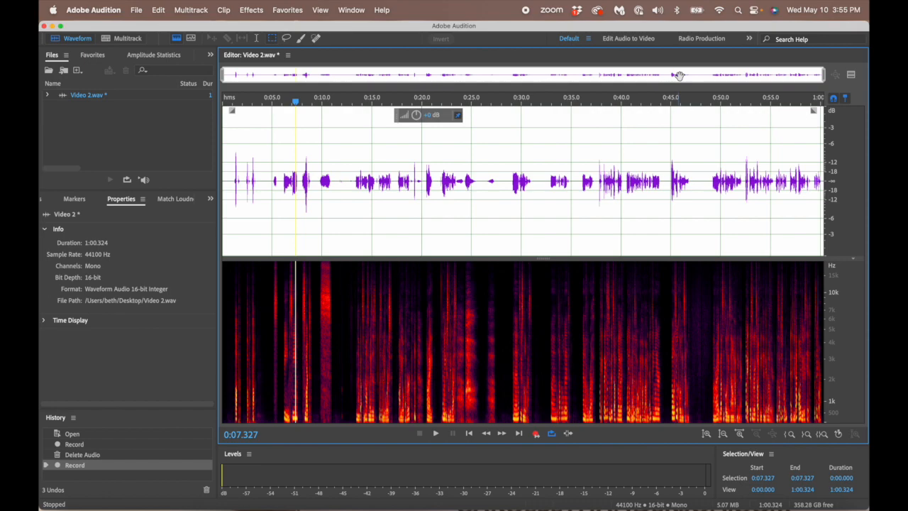
scroll(679, 76, up, 10)
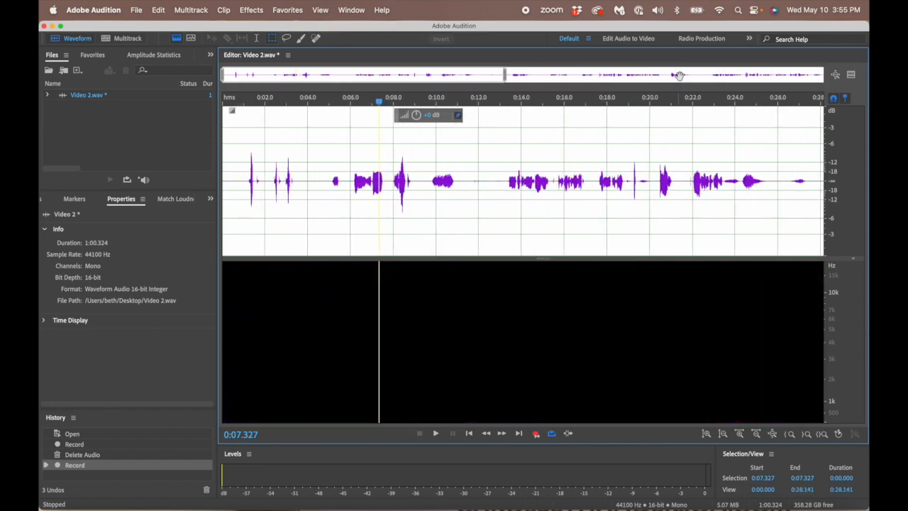
scroll(679, 75, up, 2)
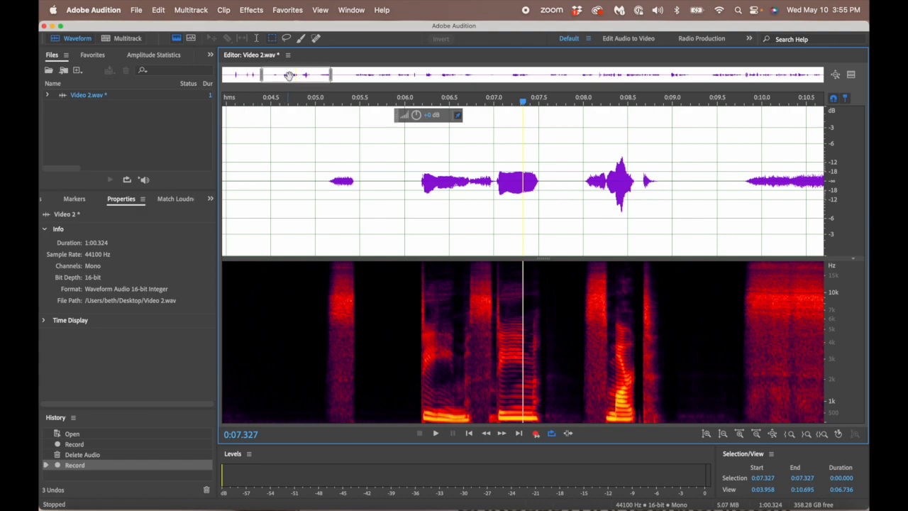
Play the closing phrases from about 0:57 to the end, and replay the start of that passage
drag(290, 75, 792, 106)
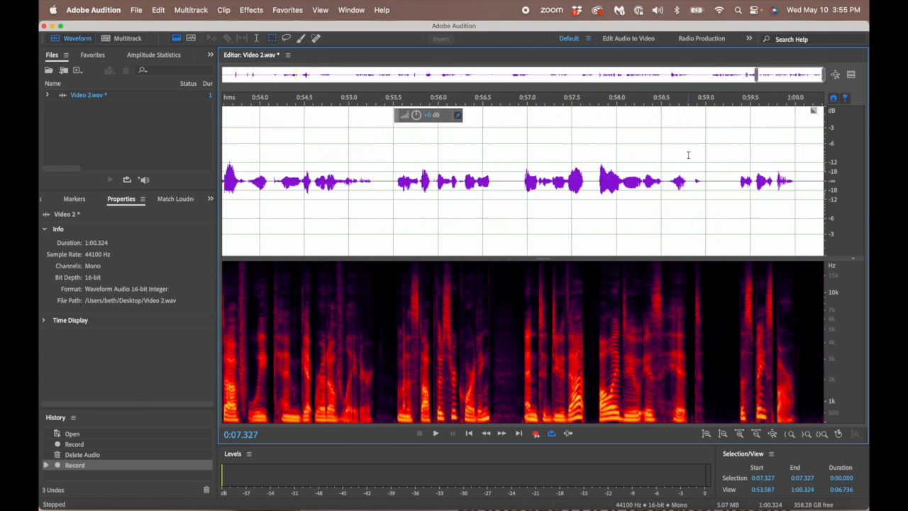
click(523, 174)
key(space)
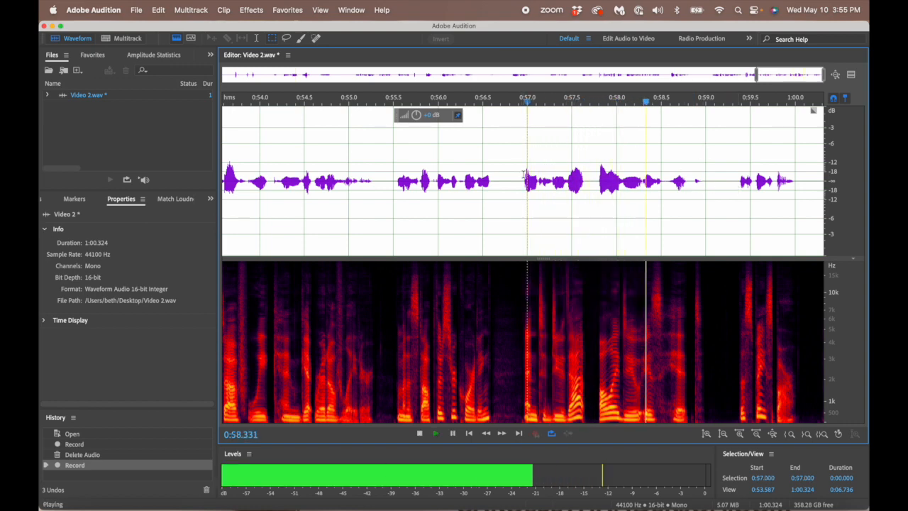
key(space)
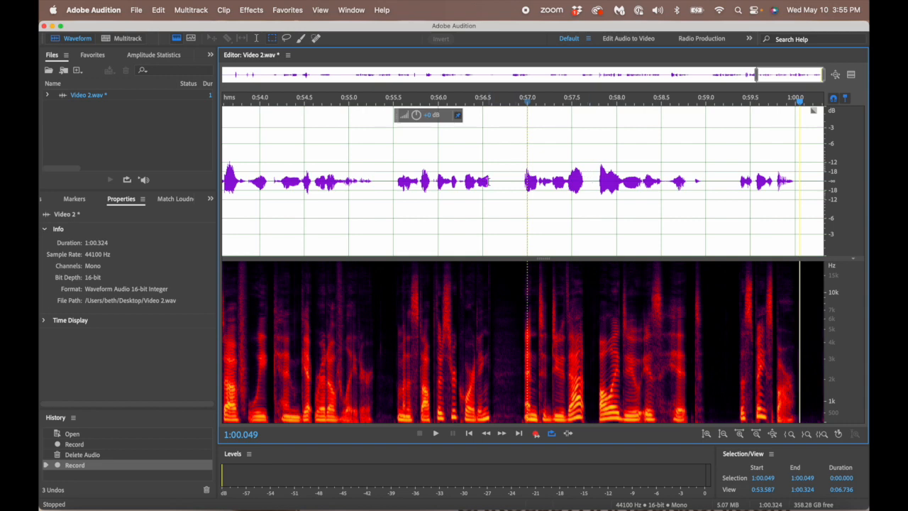
click(521, 180)
key(space)
key(space)
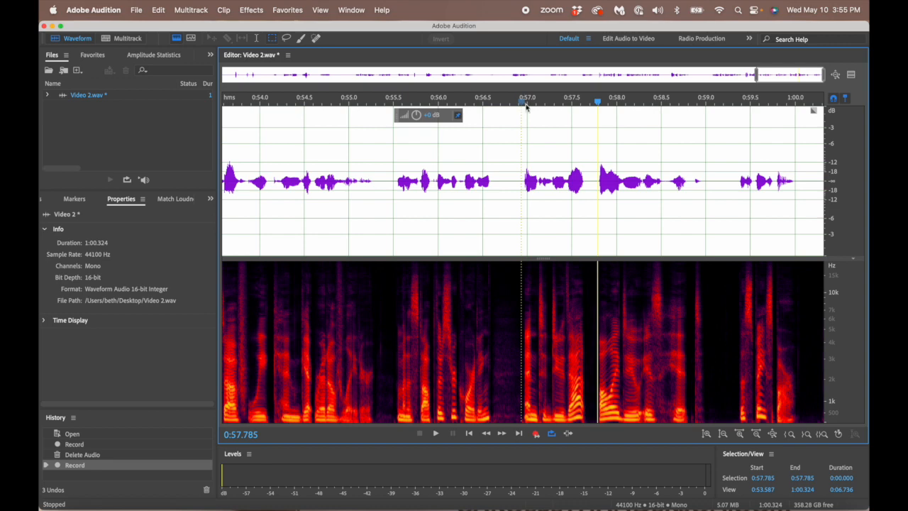
Select the silent gap before the phrase at 0:57, from about 0:56.61 to 0:56.95
click(500, 164)
click(492, 171)
drag(492, 172, 522, 173)
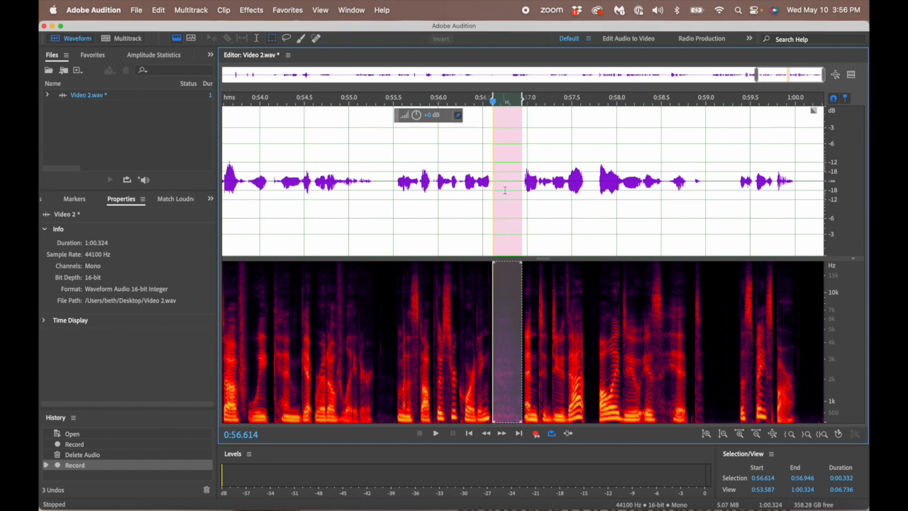
Clear the selection and place the playhead in the middle of the silent gap, at about 0:56.78
click(533, 285)
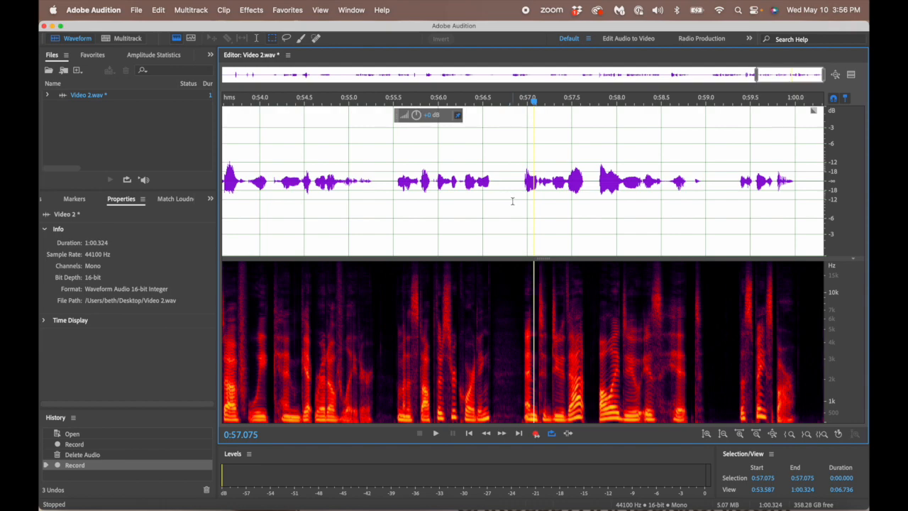
scroll(512, 201, up, 4)
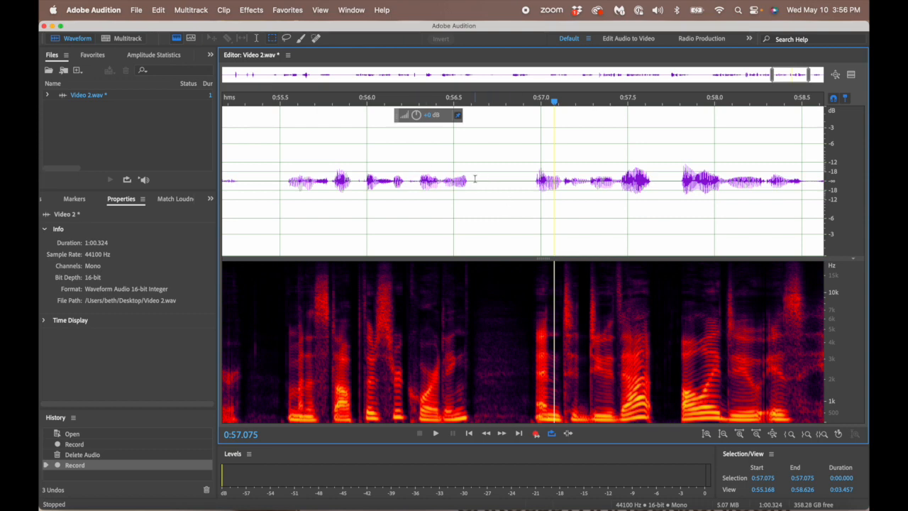
click(503, 168)
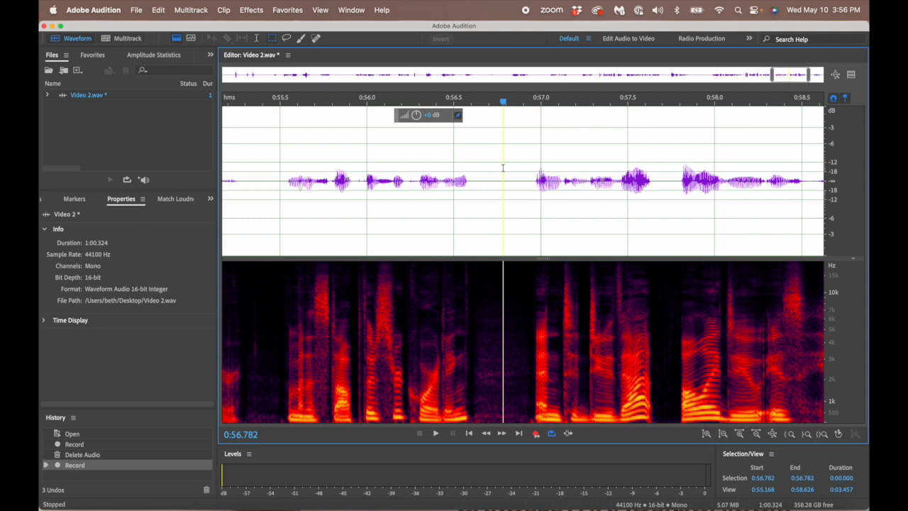
Move the playhead to about 0:56.73 in the silent gap and punch-record new narration up to about 0:58.38
click(497, 172)
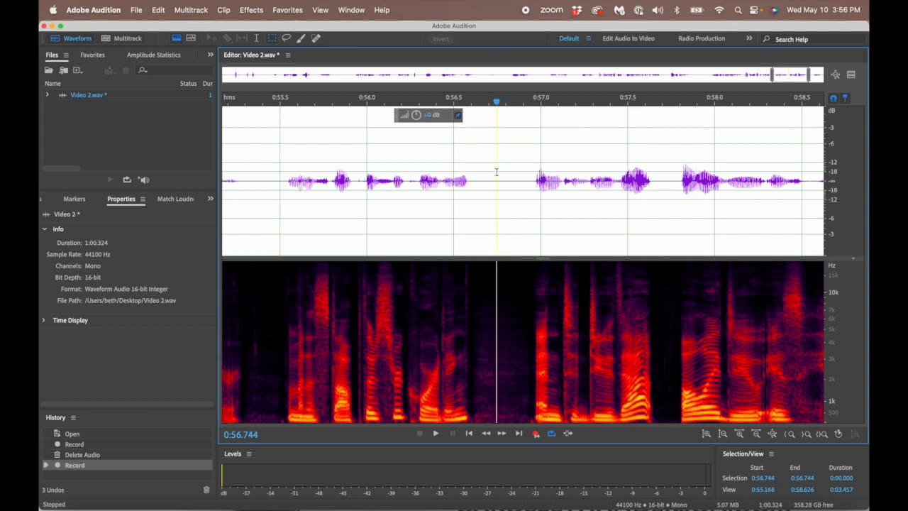
click(493, 172)
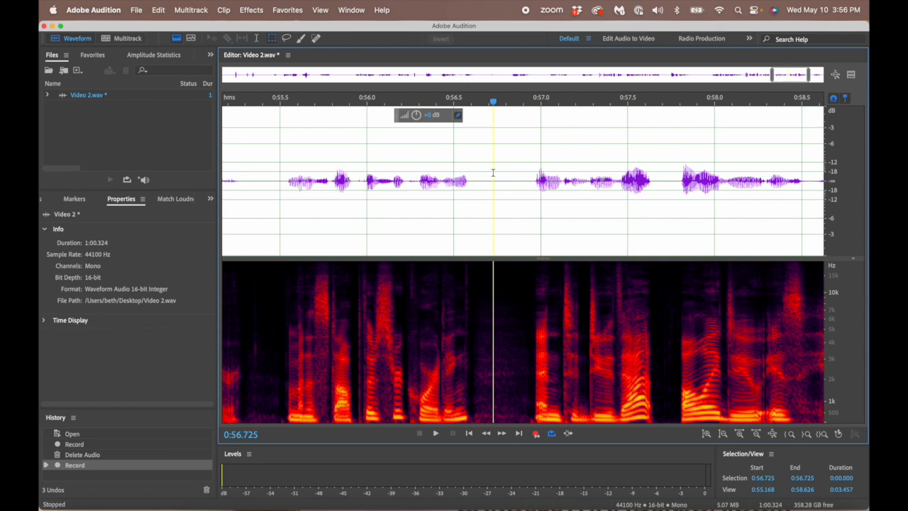
key(shift+space)
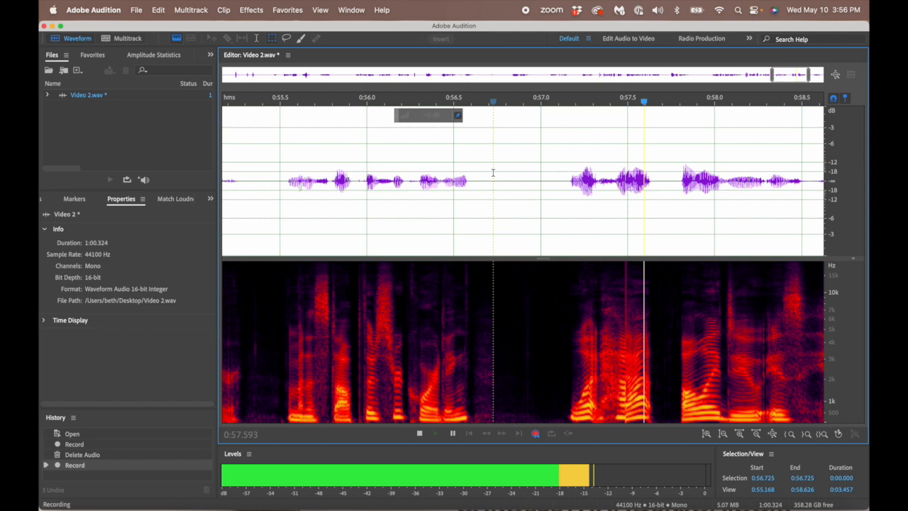
key(space)
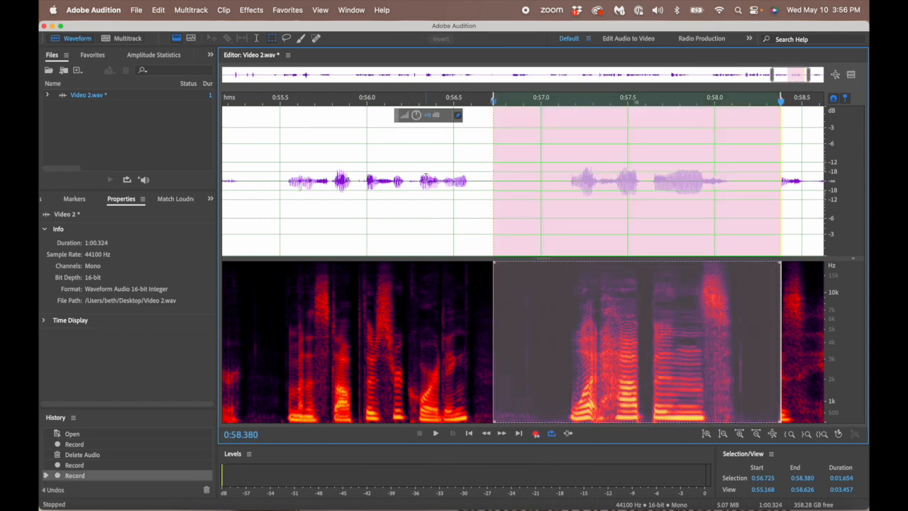
Play back the new take from about 0:56.17, and undo the recording
click(397, 173)
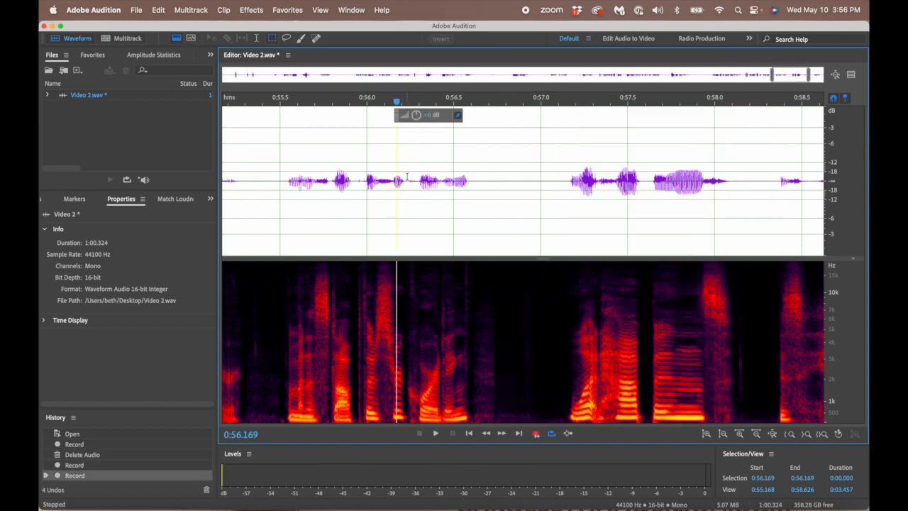
key(space)
key(space)
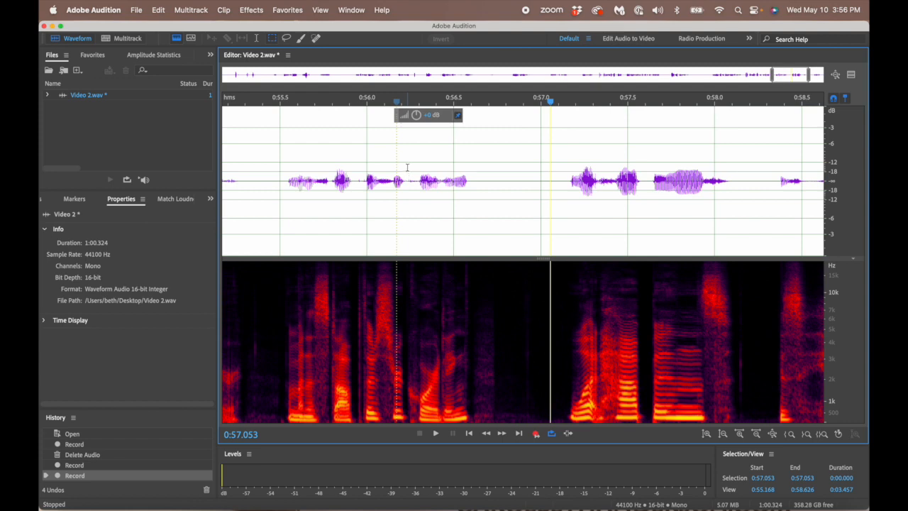
key(super+z)
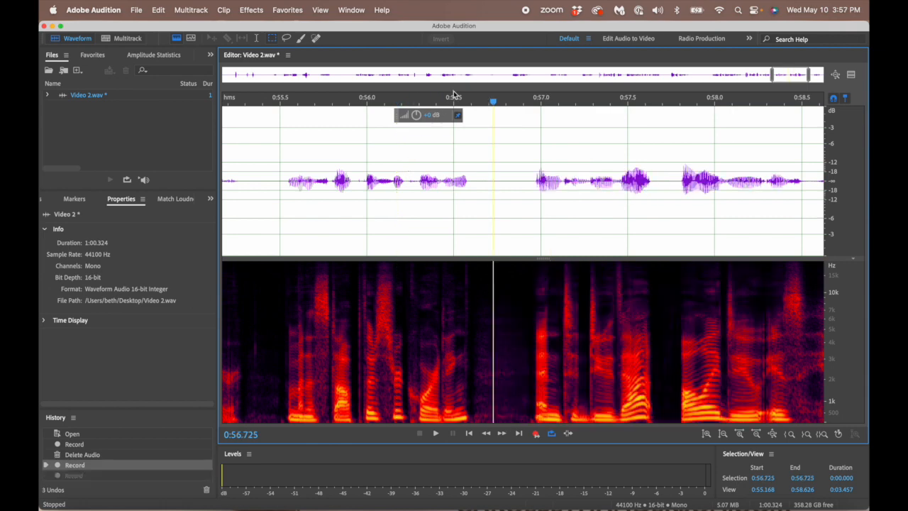
Punch-record from 0:56.73 to about 0:57.45, and play the result from about 0:56.60
key(shift+space)
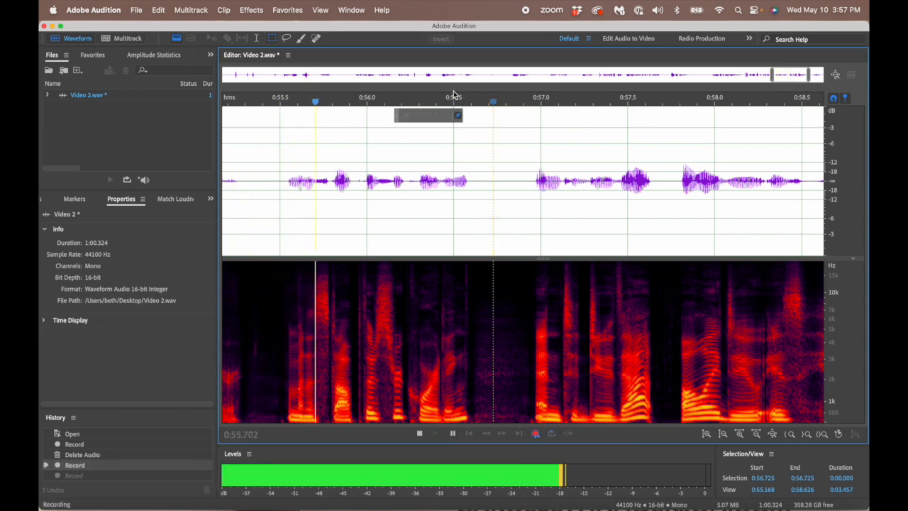
key(space)
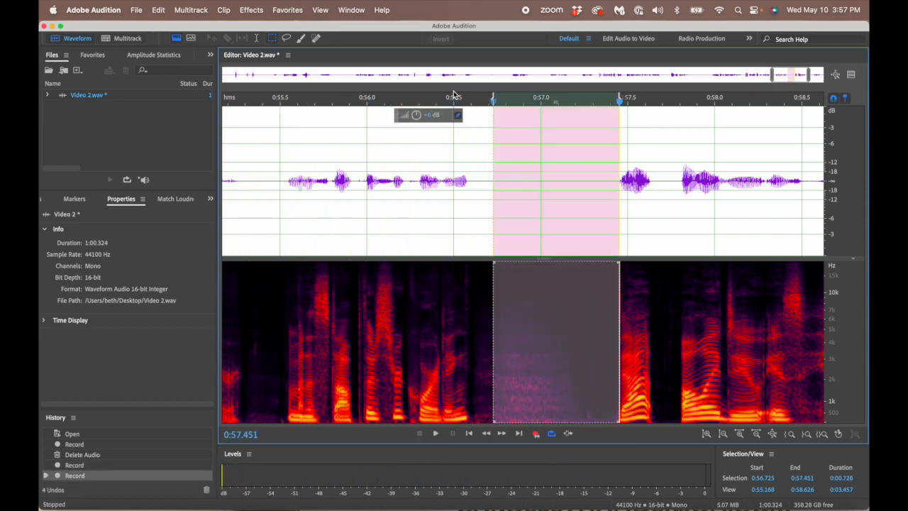
click(388, 156)
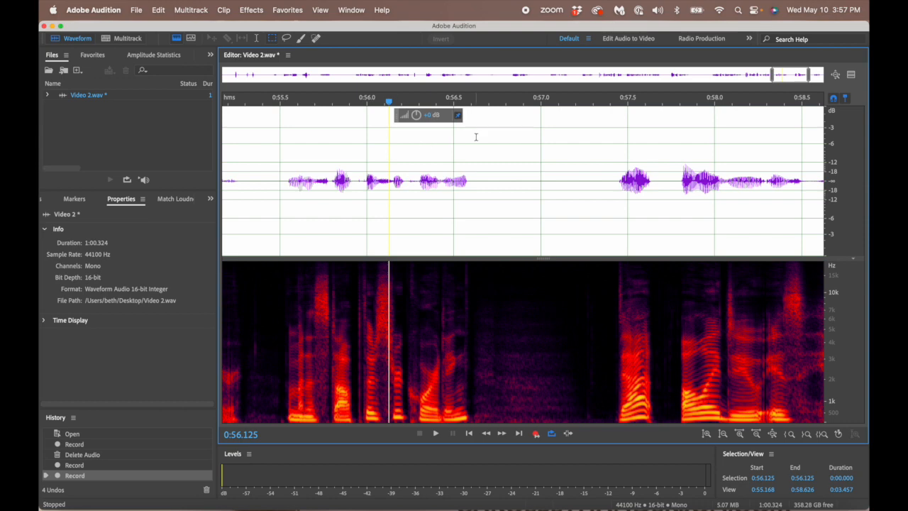
click(471, 173)
key(space)
key(space)
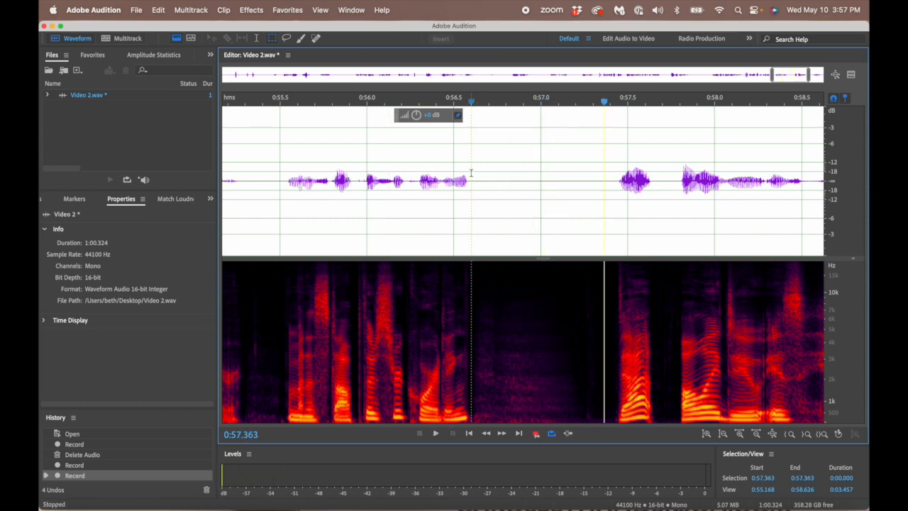
Replay the newly recorded pause twice from about 0:56.59, and undo that recording
click(468, 181)
key(space)
key(space)
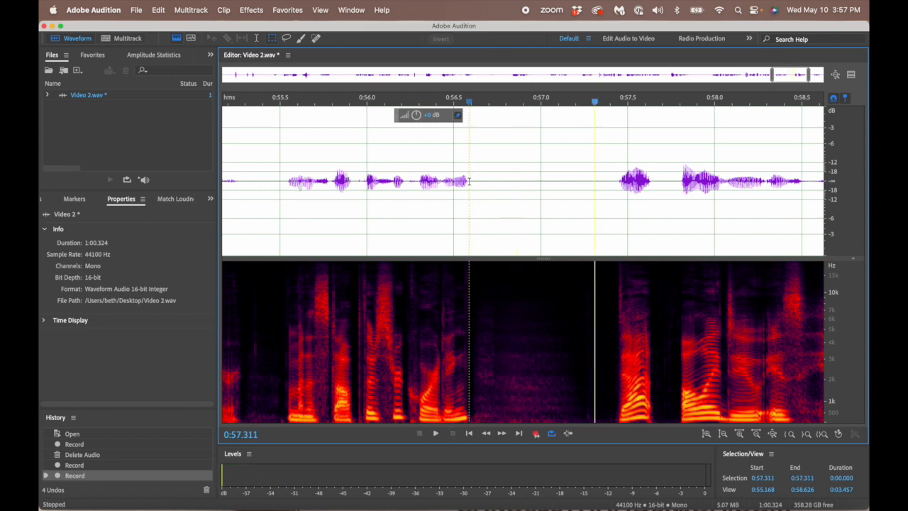
click(469, 181)
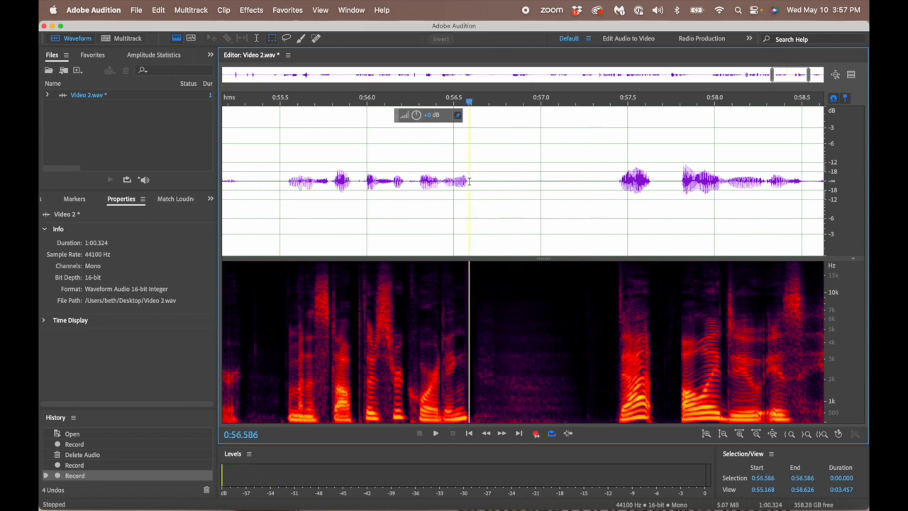
key(space)
key(space)
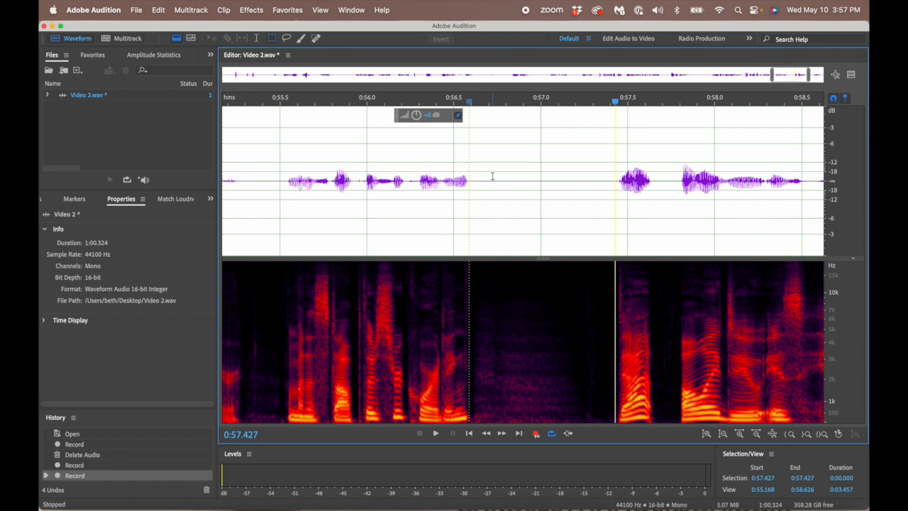
key(super+z)
Move the playhead from the middle of the silent gap to right after the preceding phrase, at about 0:56.60
click(492, 176)
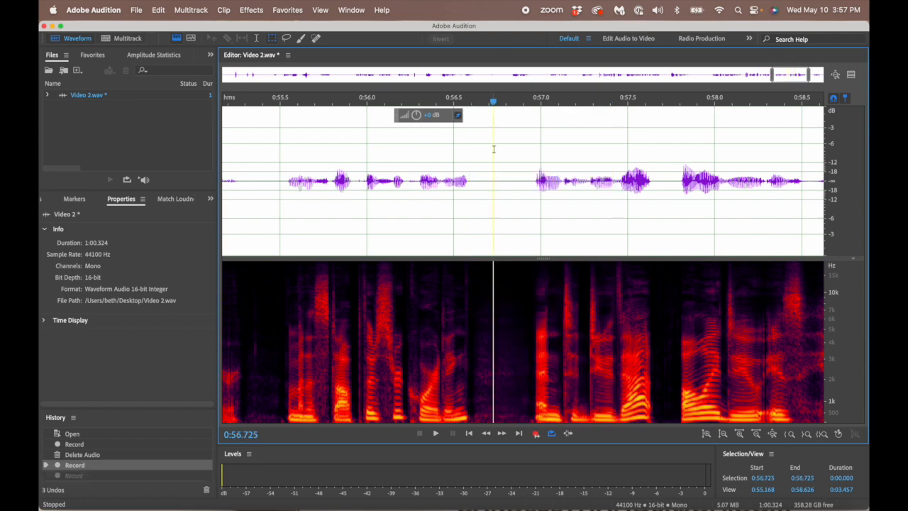
drag(492, 104, 470, 104)
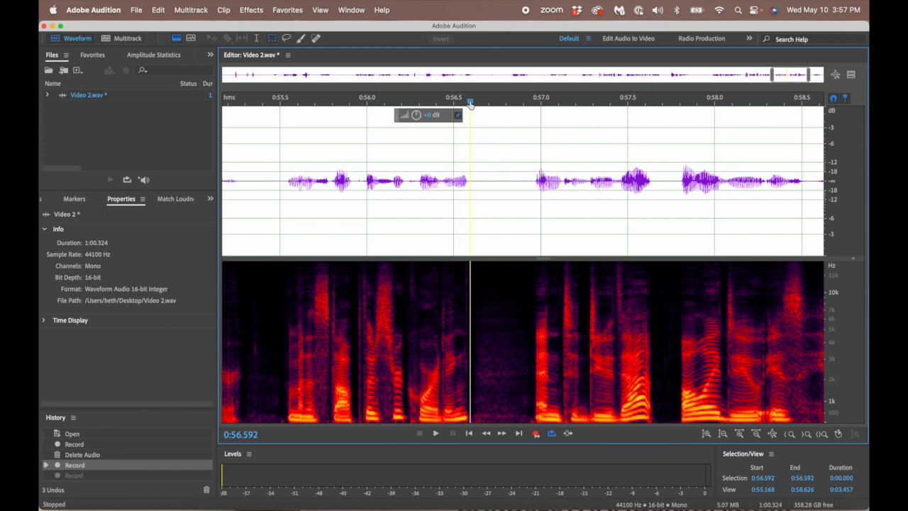
mouse_move(471, 105)
mouse_down()
mouse_move(506, 104)
mouse_move(472, 104)
mouse_up()
click(503, 178)
click(474, 178)
click(454, 178)
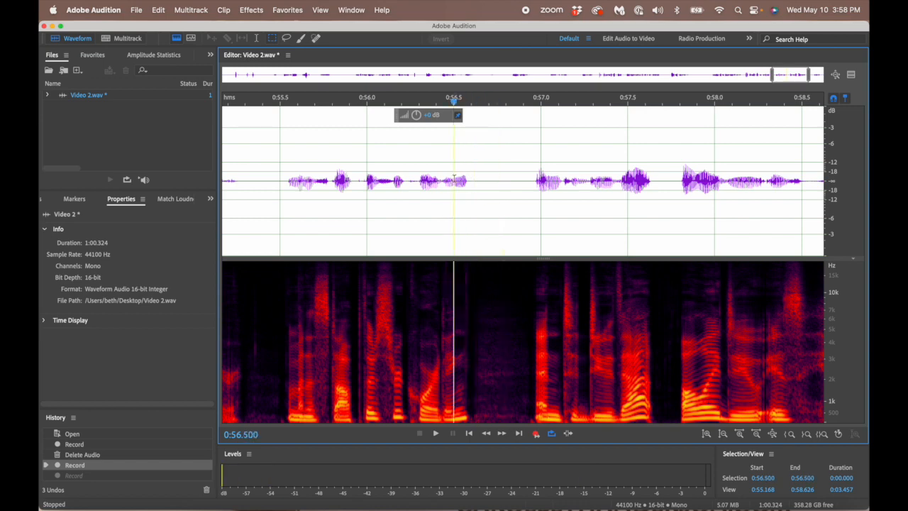
click(479, 180)
click(471, 179)
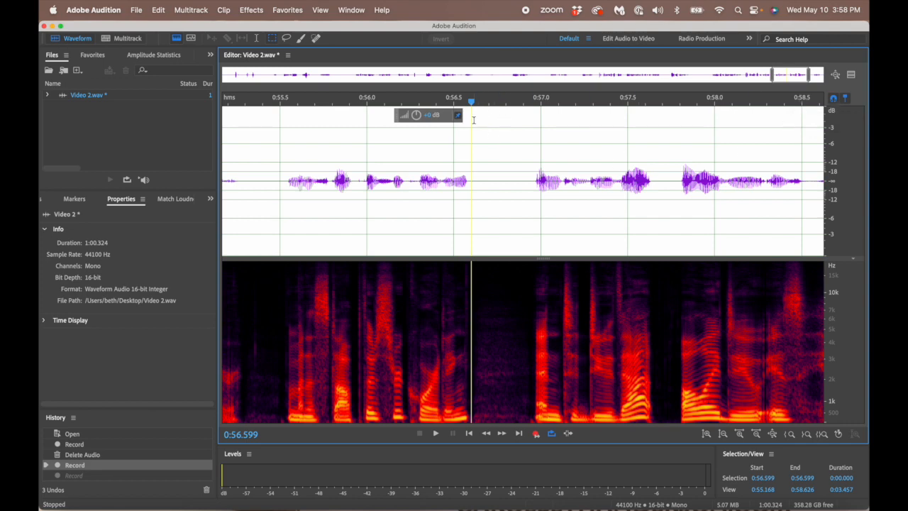
Try the playhead just before the next phrase at about 0:56.95, and return it to the preceding phrase's end at about 0:56.60
click(521, 130)
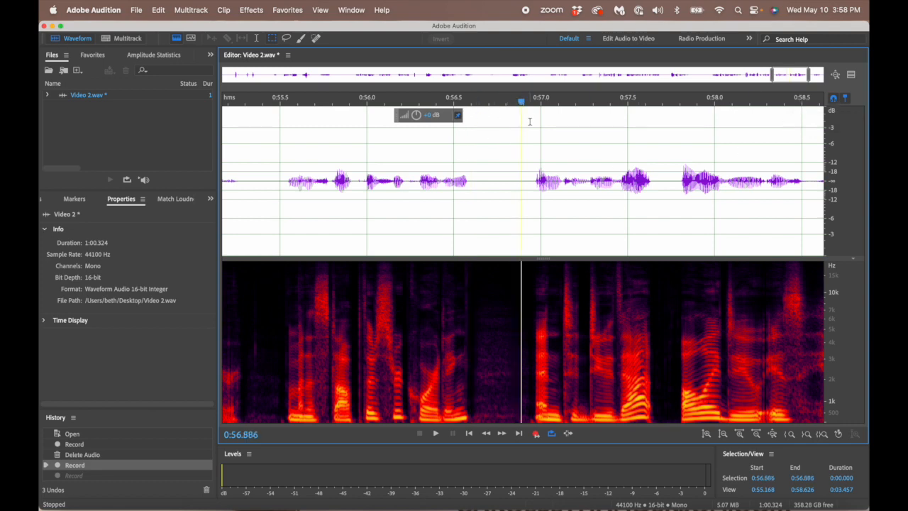
click(532, 140)
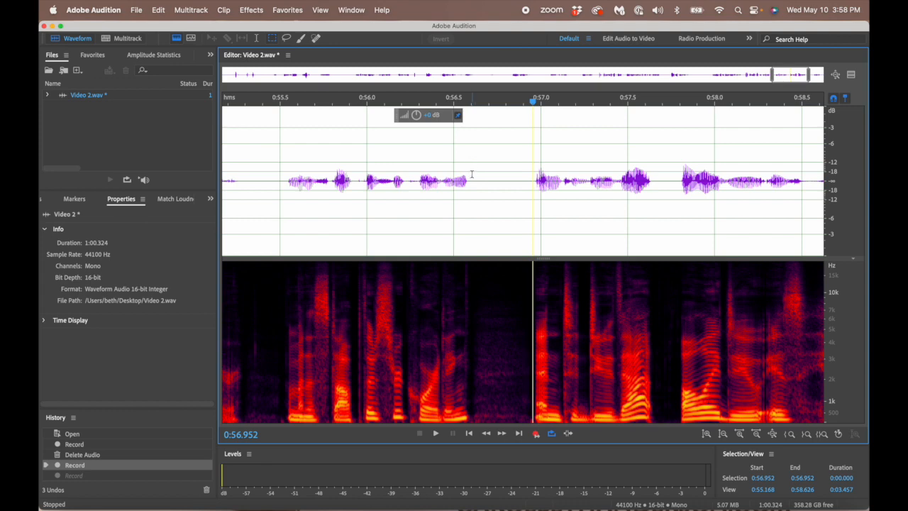
click(468, 181)
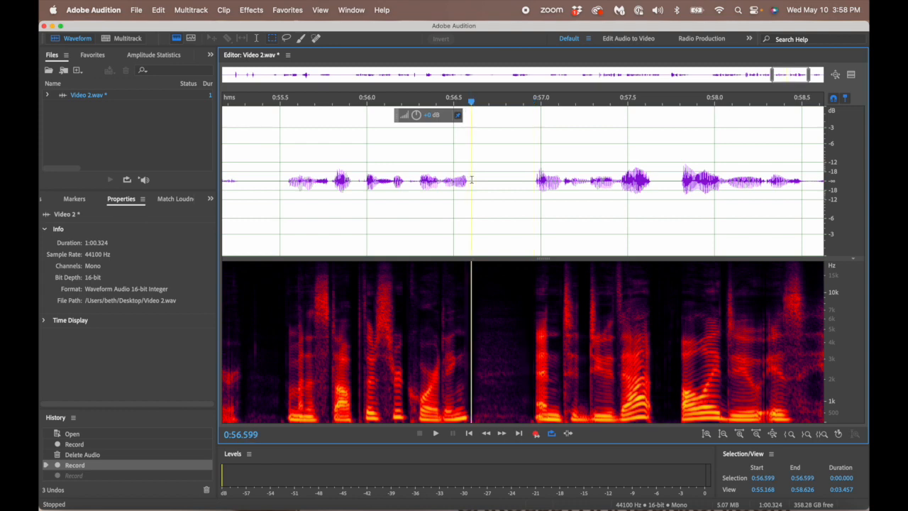
click(461, 183)
click(468, 182)
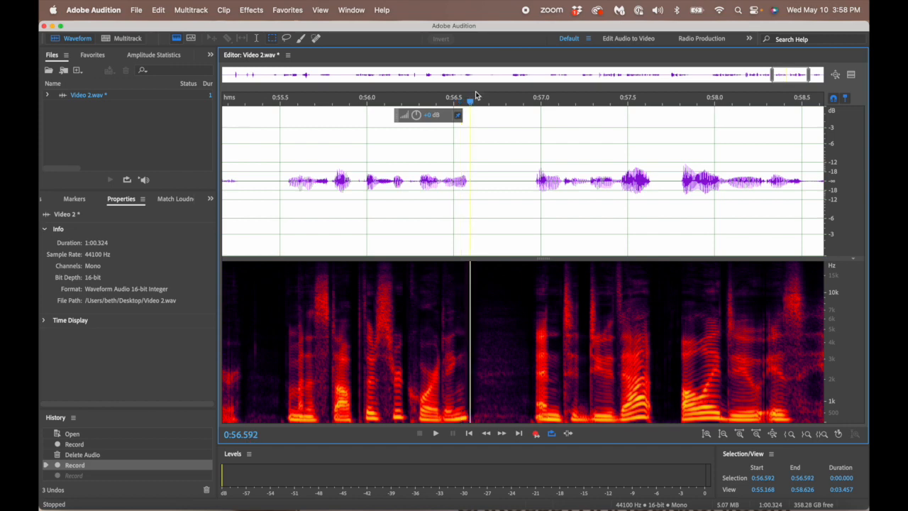
mouse_move(472, 95)
mouse_down()
mouse_move(492, 101)
mouse_move(472, 103)
mouse_up()
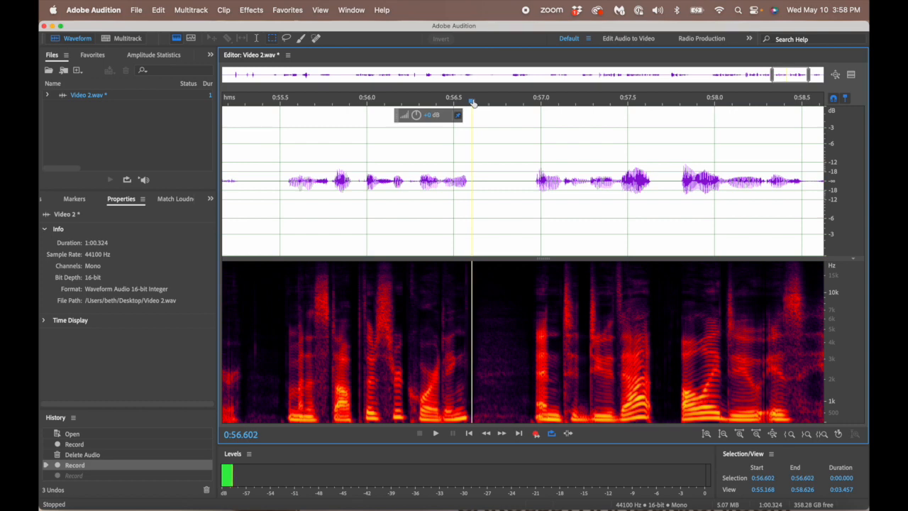
drag(472, 102, 472, 101)
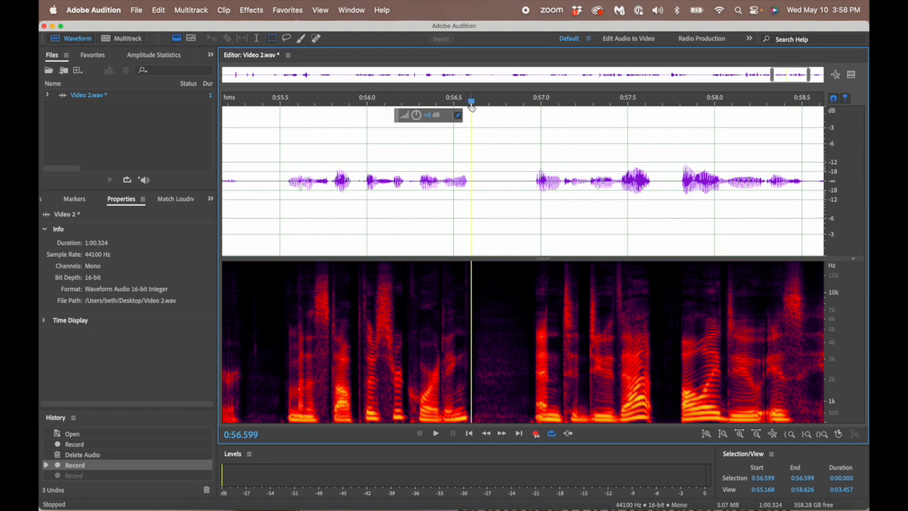
mouse_move(472, 102)
mouse_down()
mouse_move(486, 102)
mouse_move(472, 103)
mouse_up()
mouse_move(471, 103)
mouse_down()
mouse_move(482, 104)
mouse_move(471, 103)
mouse_up()
Play the phrase from 0:55.50 through to the start of the silent gap
click(276, 184)
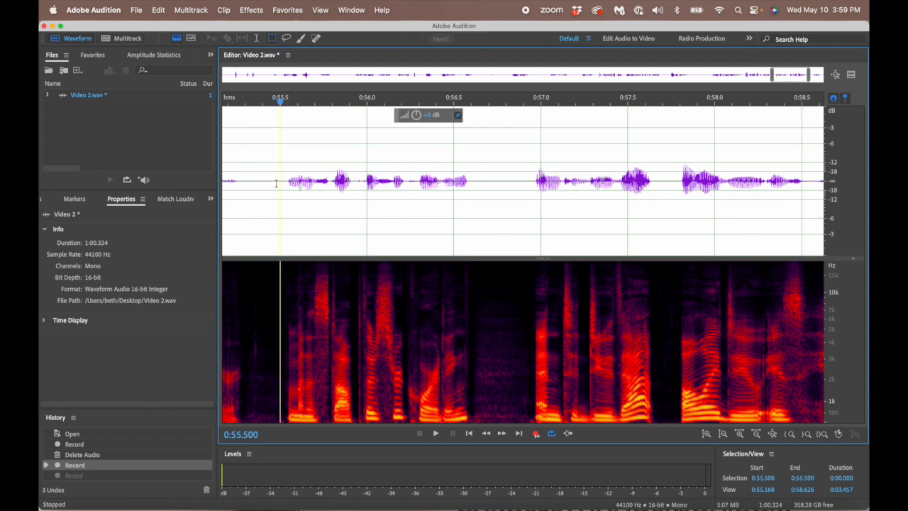
key(space)
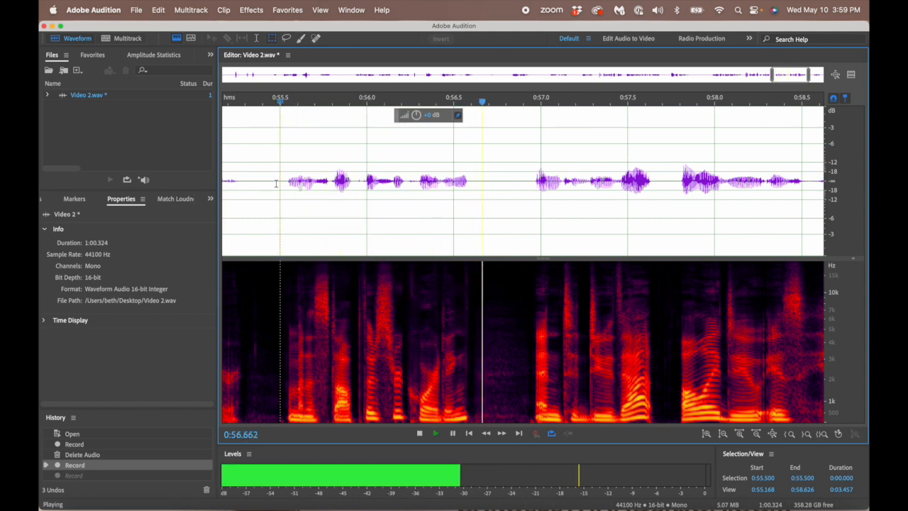
key(space)
Place the playhead tightly after the phrase at about 0:56.59 and punch-record a short take
click(475, 179)
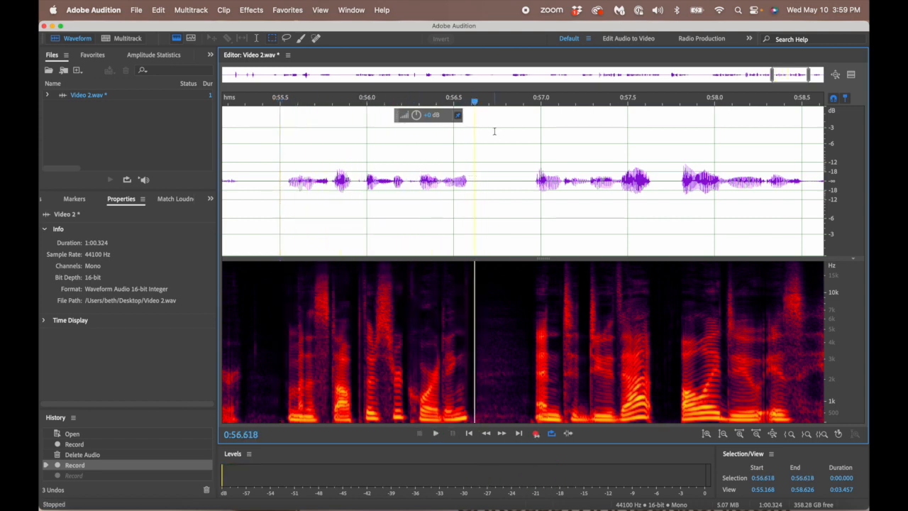
drag(475, 105, 470, 107)
key(shift+space)
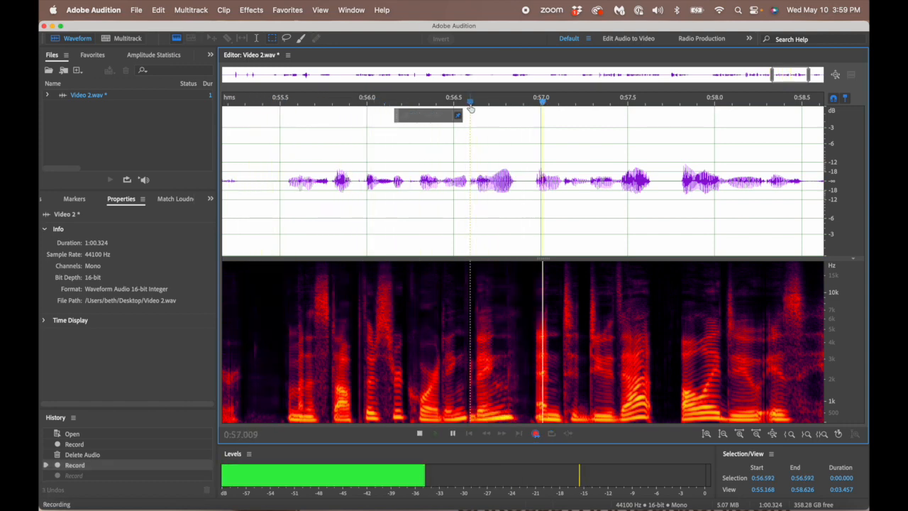
key(space)
Play back the short take from about 0:56.07, and undo its recording
click(403, 184)
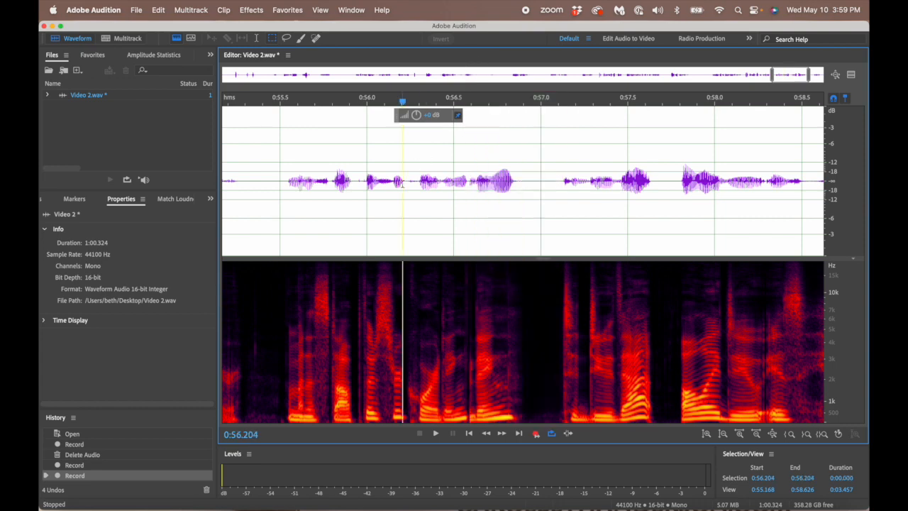
click(380, 186)
key(space)
key(space)
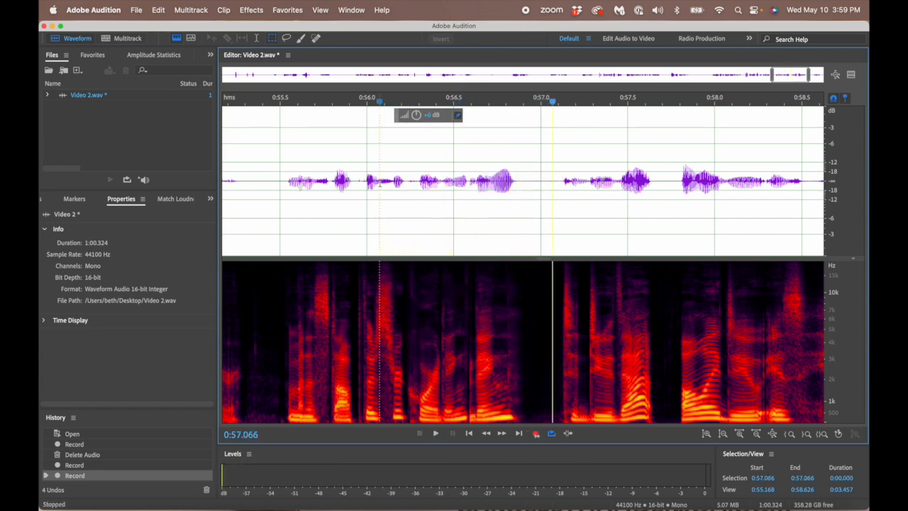
key(super+z)
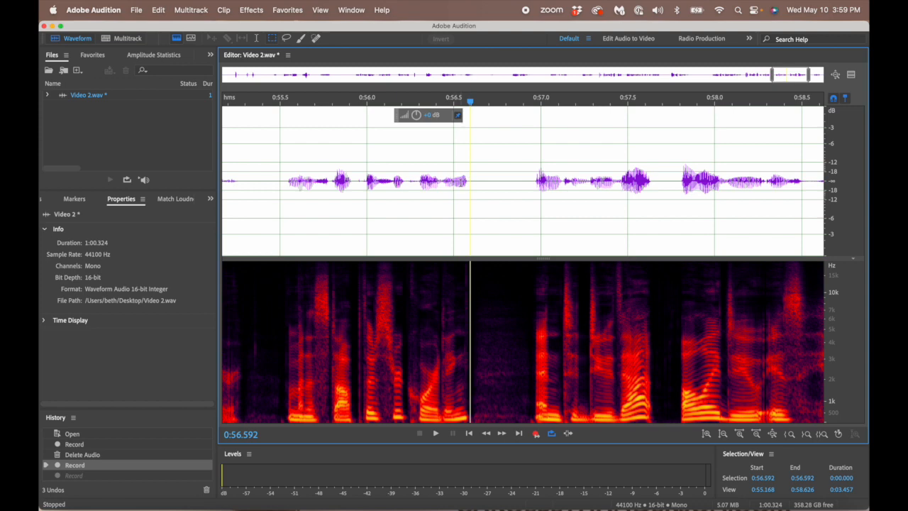
Play the closing phrases from about 0:56.92 to about 1:00.02
click(527, 166)
key(space)
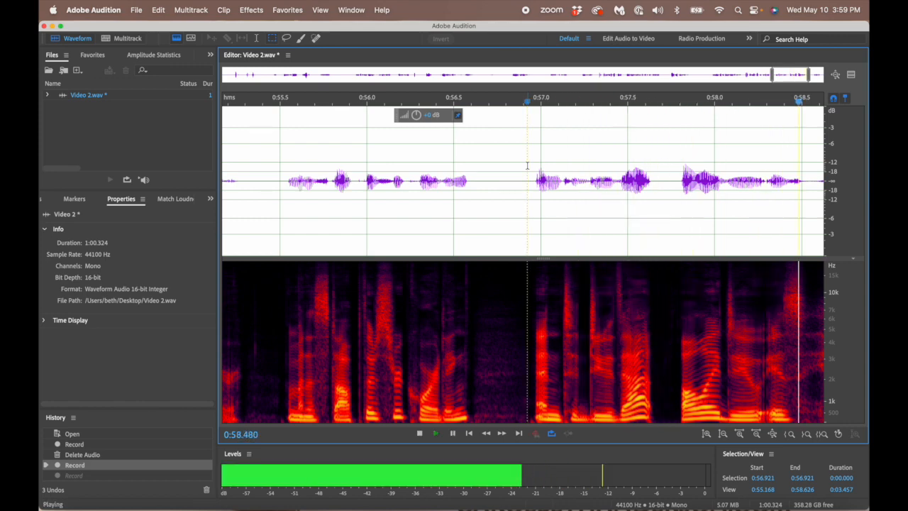
key(space)
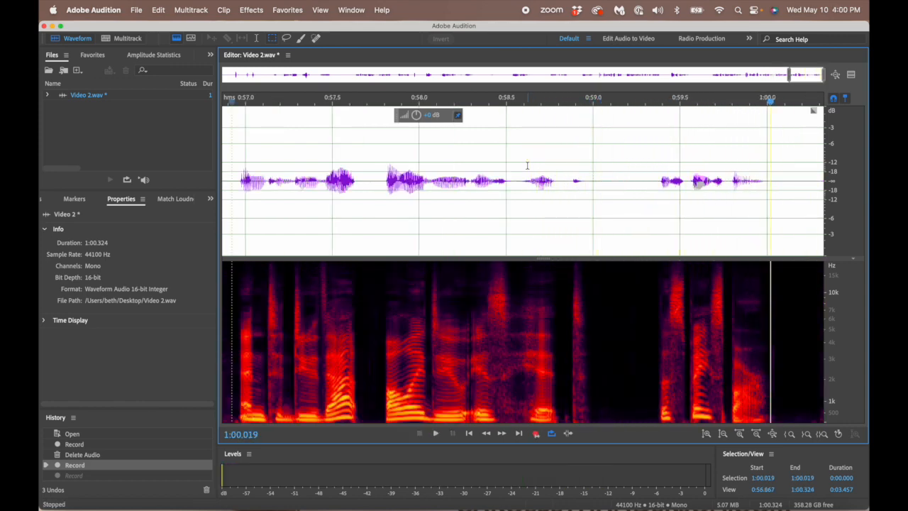
Place the playhead tightly after the phrase at about 0:56.59 and punch-record a new take over the closing phrases
click(490, 170)
click(491, 170)
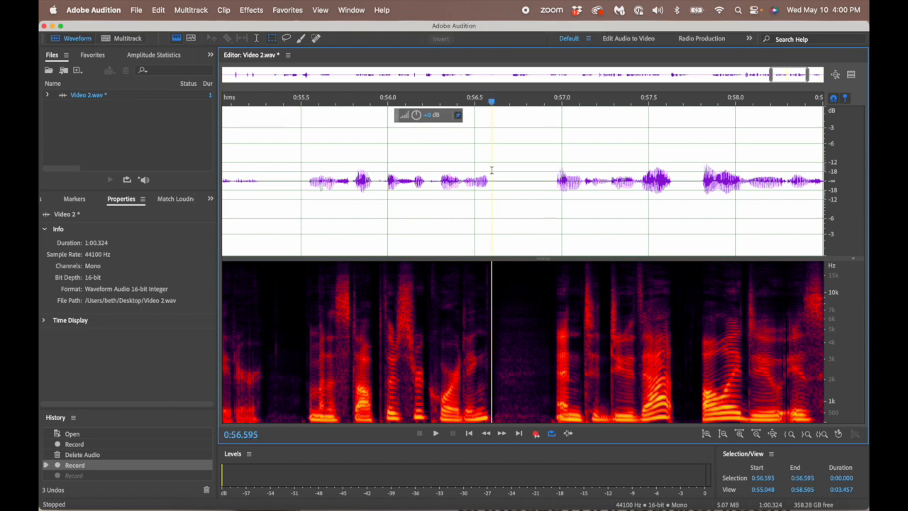
scroll(492, 171, down, 4)
key(shift+space)
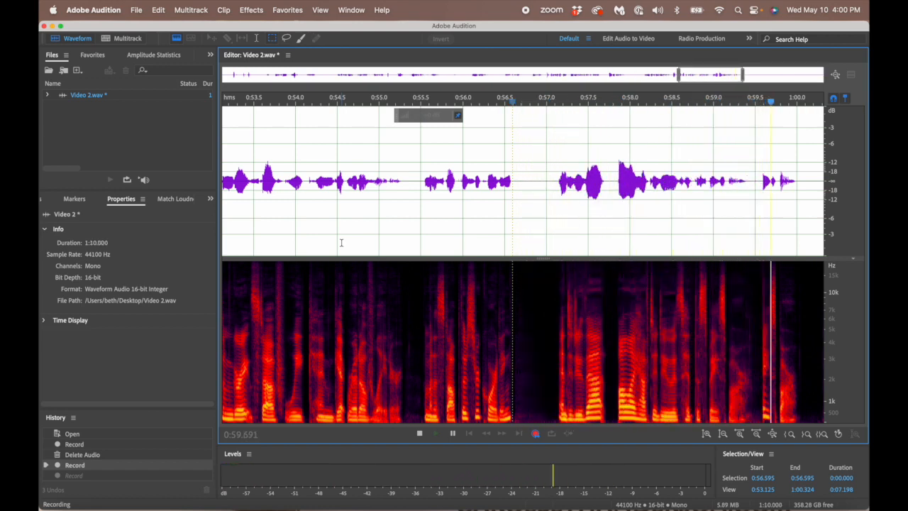
key(space)
Play back the new take from 0:55.50, and delete the leftover audio from about 0:59.50 to 1:00.17
click(423, 193)
key(space)
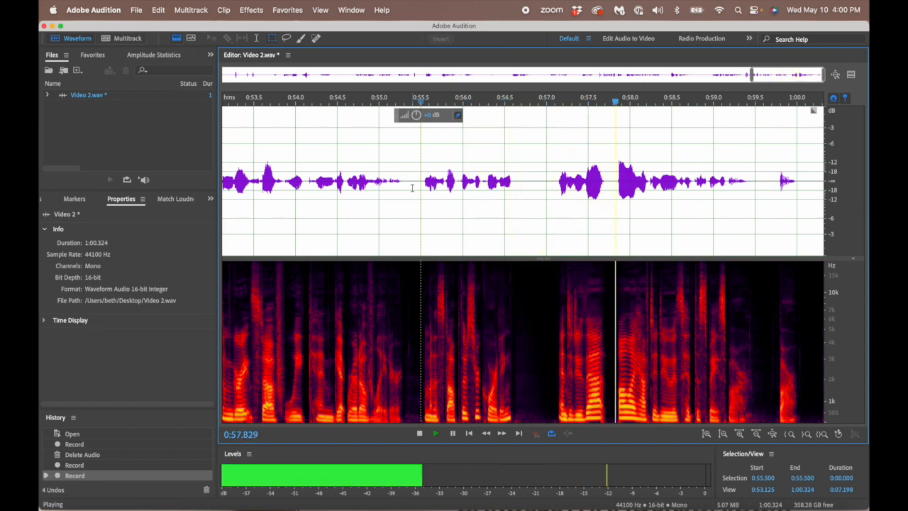
key(space)
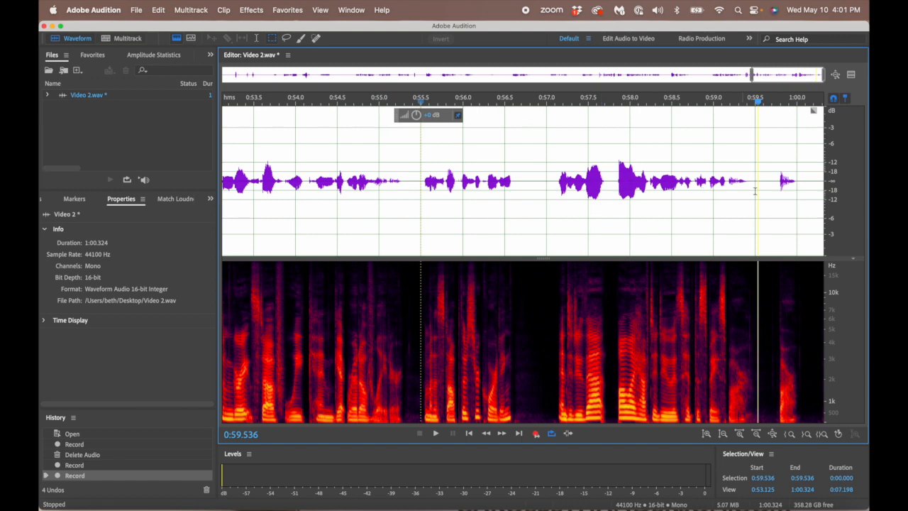
drag(754, 182, 810, 178)
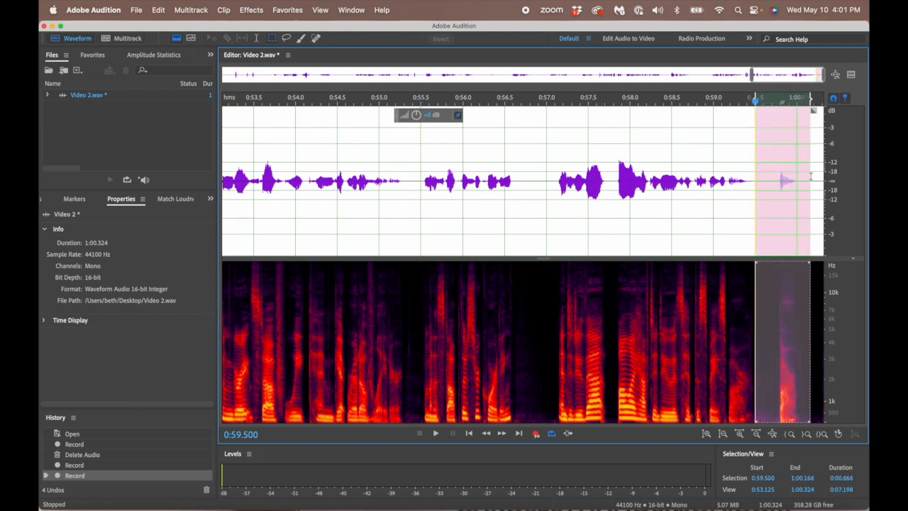
key(Delete)
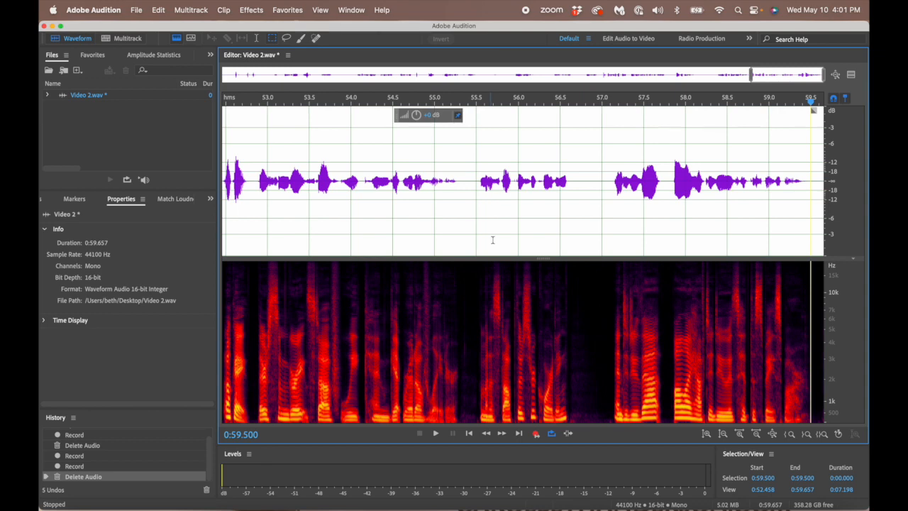
Place the playhead shortly after the last phrase at about 0:59.56 and punch-record a take of about 7.4 seconds
click(602, 176)
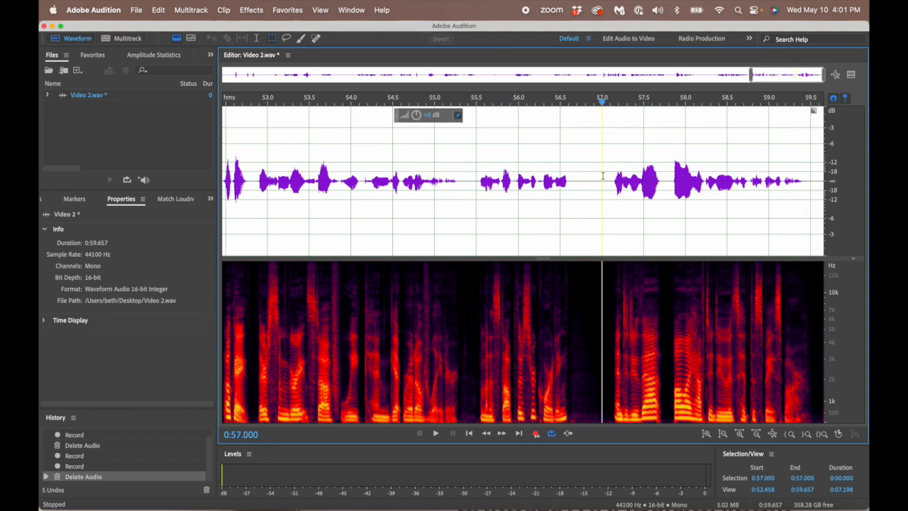
click(609, 169)
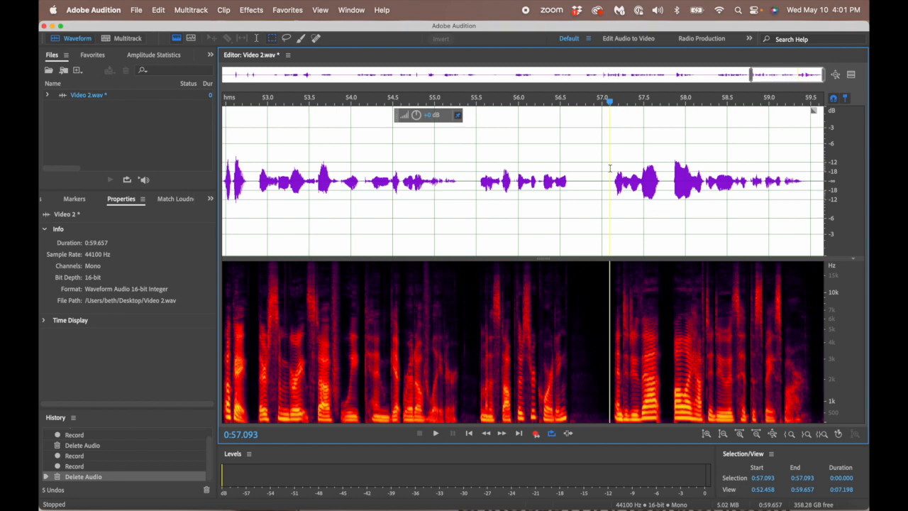
click(810, 174)
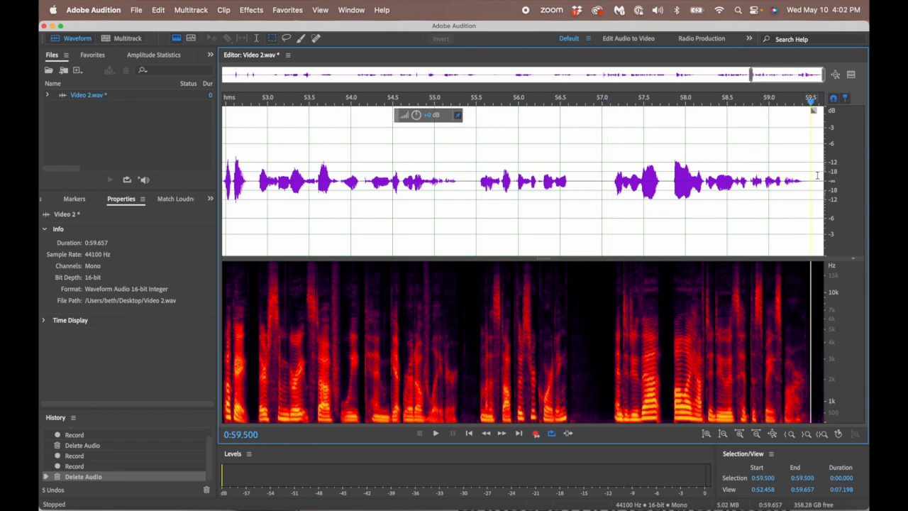
click(814, 178)
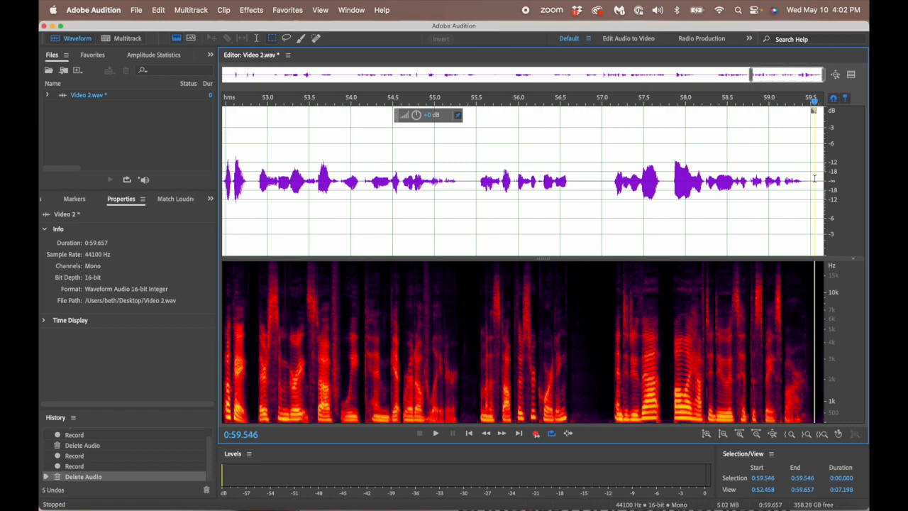
scroll(815, 186, up, 3)
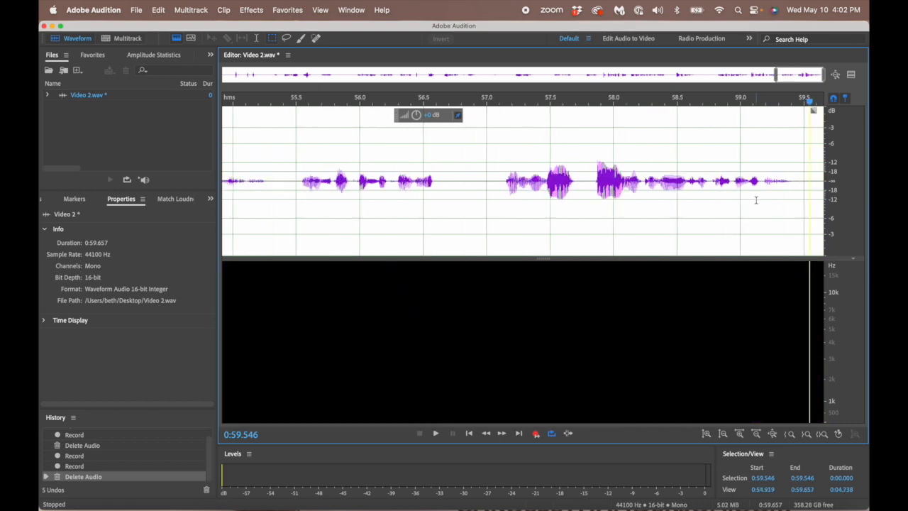
drag(811, 108, 812, 108)
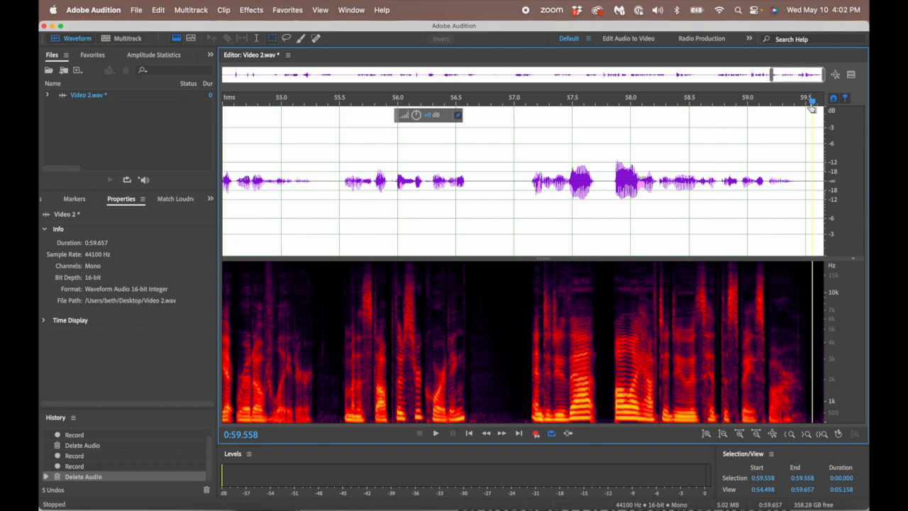
key(shift+space)
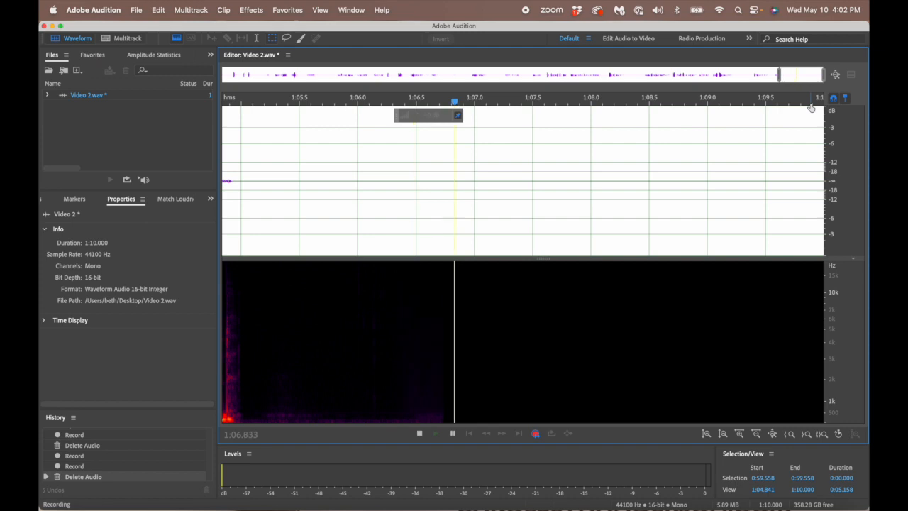
key(space)
Place the playhead shortly after the phrase that ends before the long silence, at about 0:59.55
scroll(639, 179, down, 6)
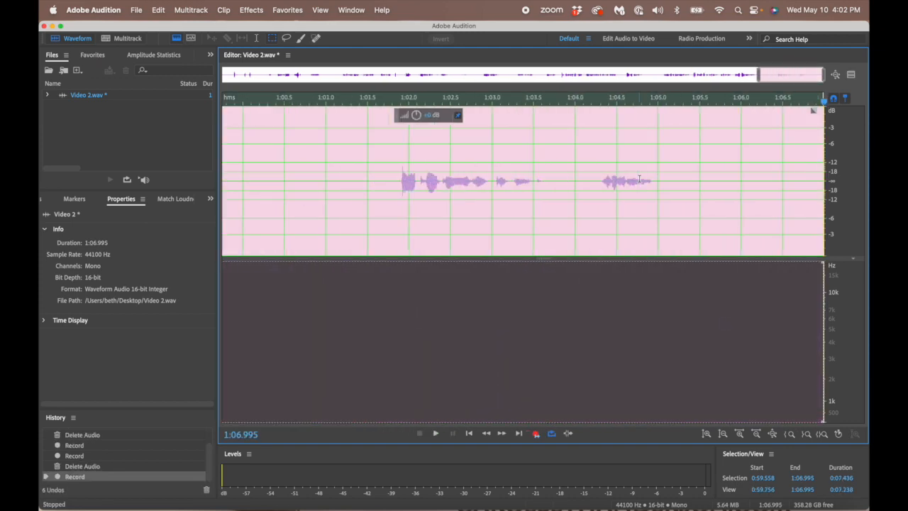
click(491, 174)
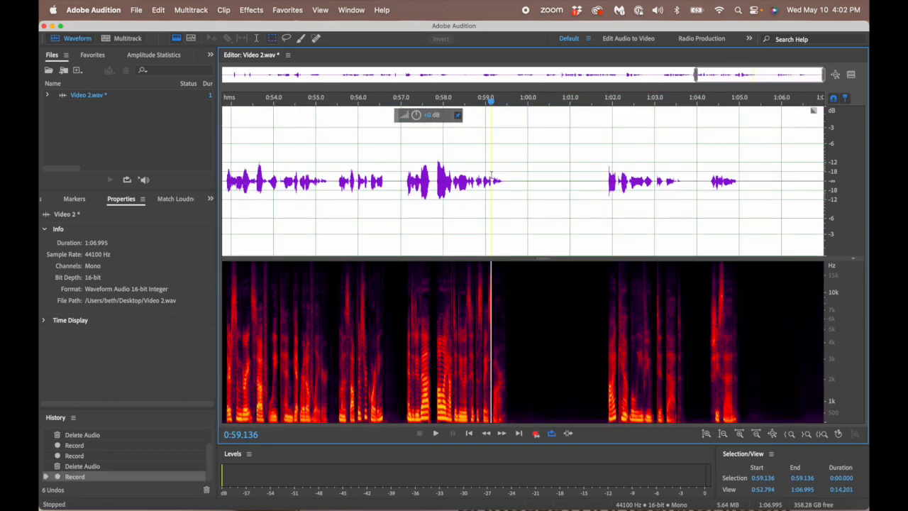
click(508, 173)
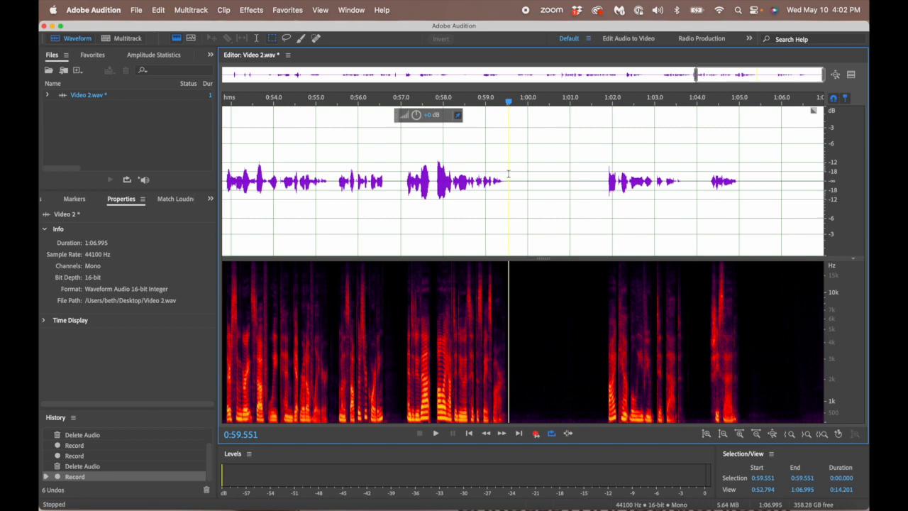
Try two punch-recorded takes from the playhead at about 0:59.55, undoing each recording
key(shift+space)
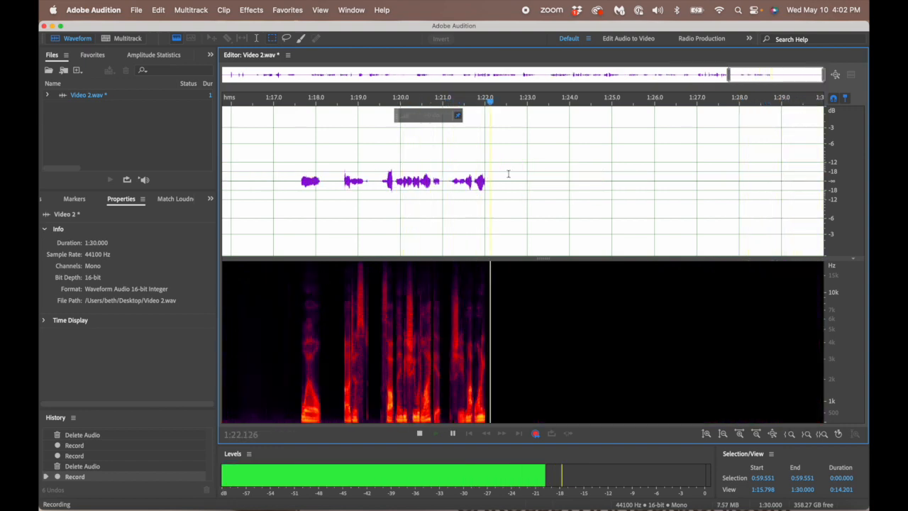
key(space)
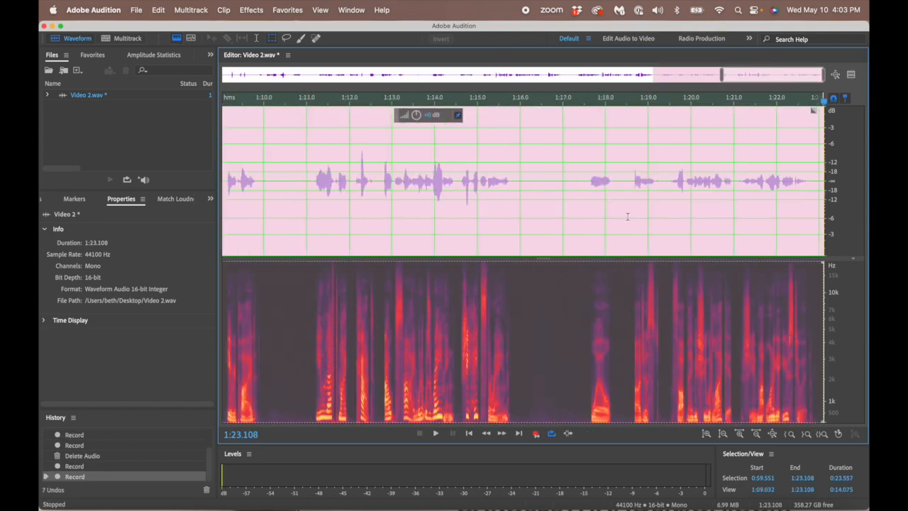
key(super+z)
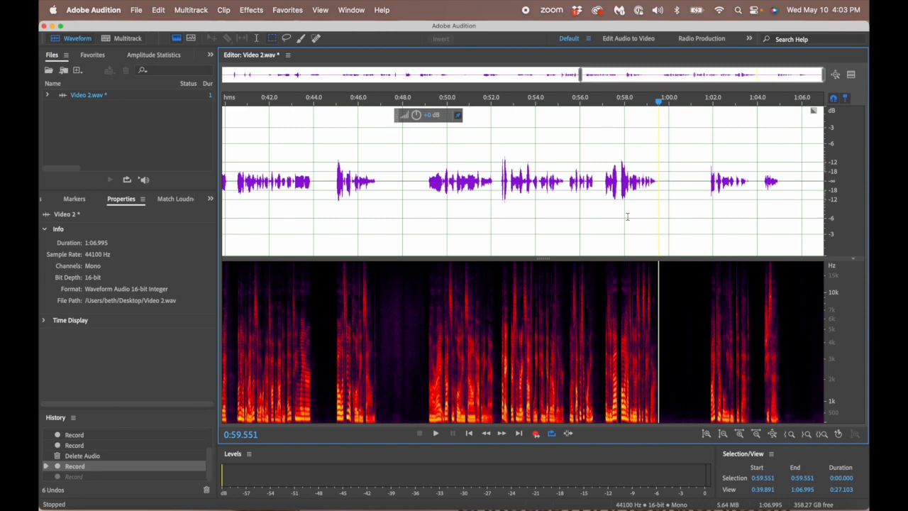
key(shift+space)
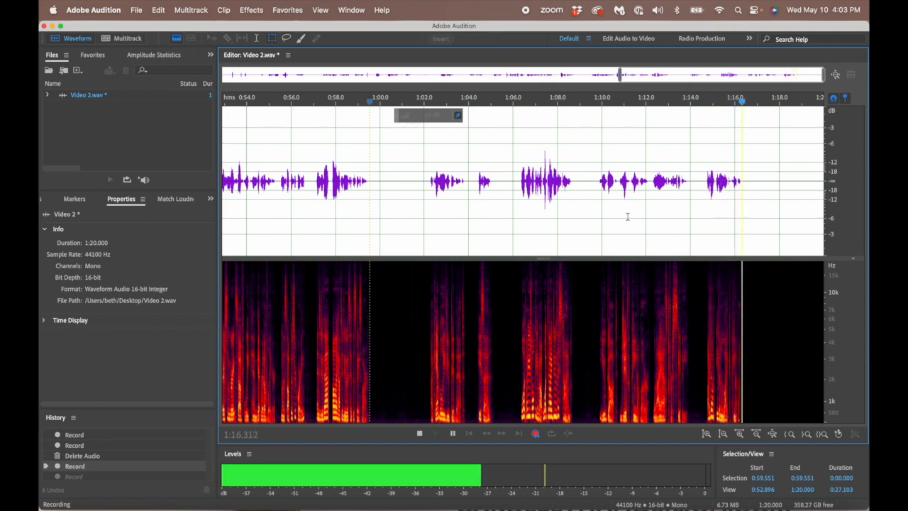
key(space)
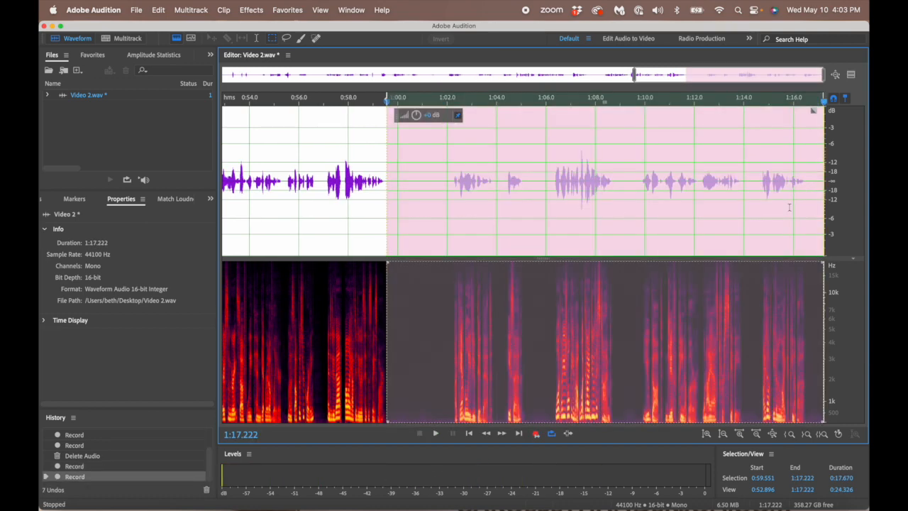
key(super+z)
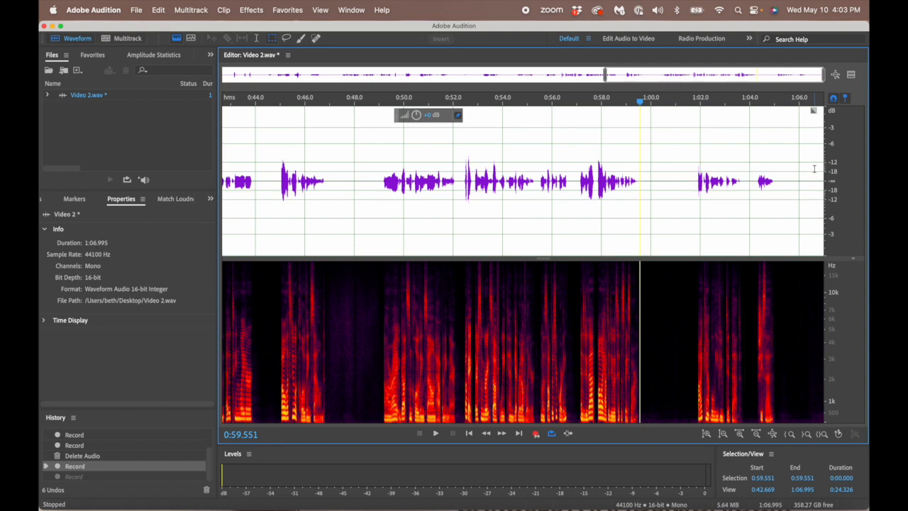
Punch-record a take of about 13.8 seconds from about 0:59.55, and place the playhead before its first phrase at about 1:00.46
key(shift+space)
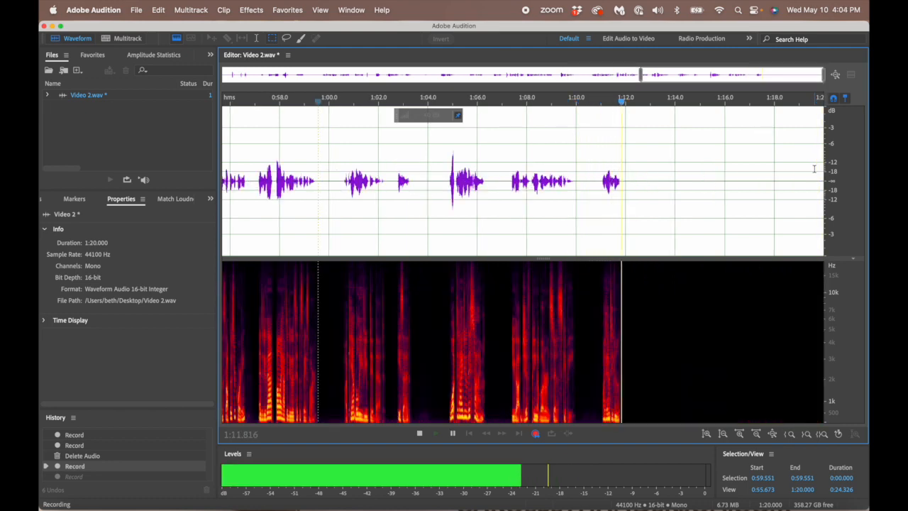
key(space)
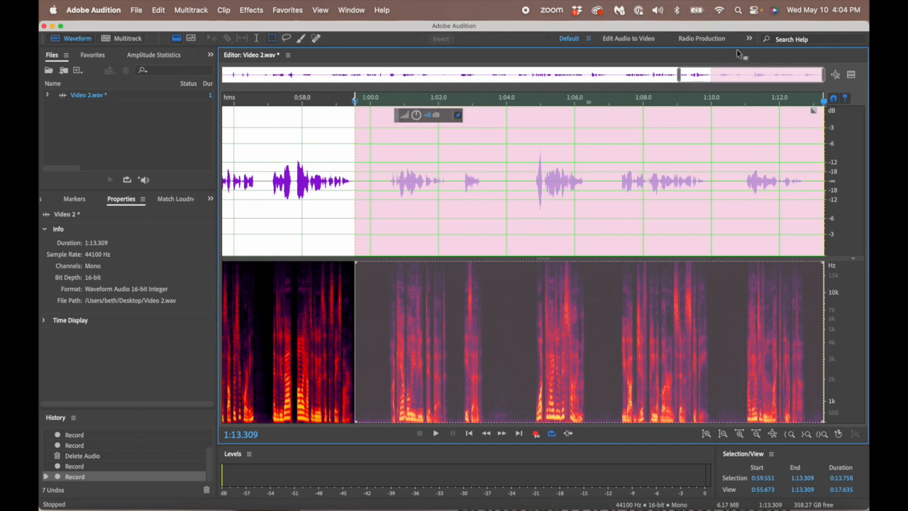
click(385, 181)
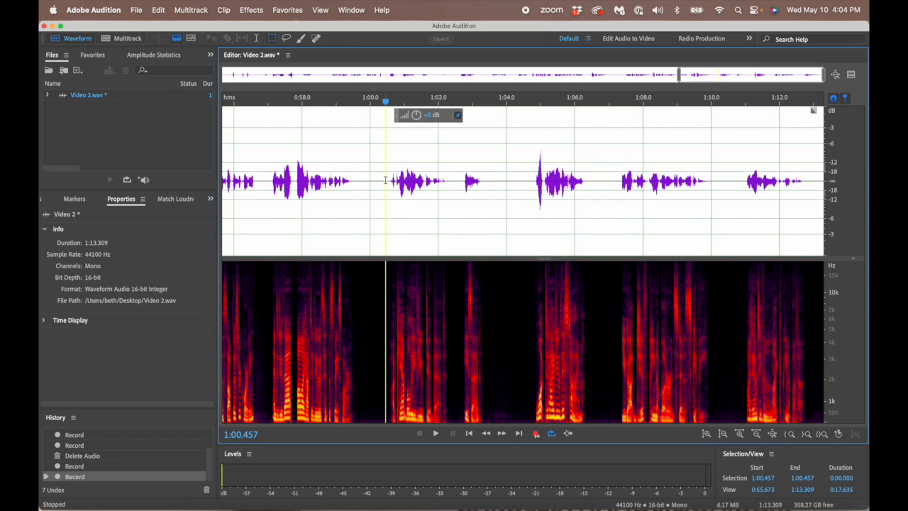
Create a 44100 Hz, mono, 16-bit audio file named TB Characters and save it as TB Characters.wav on the Desktop
key(shift+super+n)
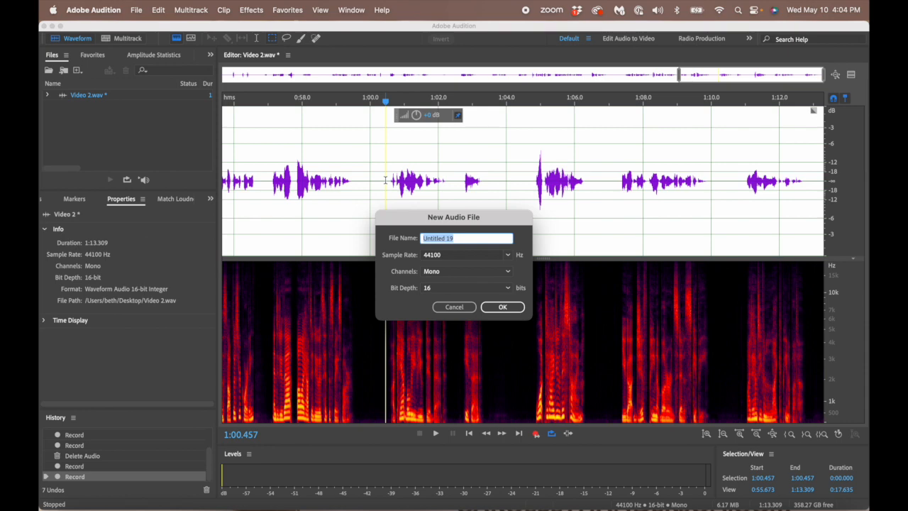
text(T)
key(Return)
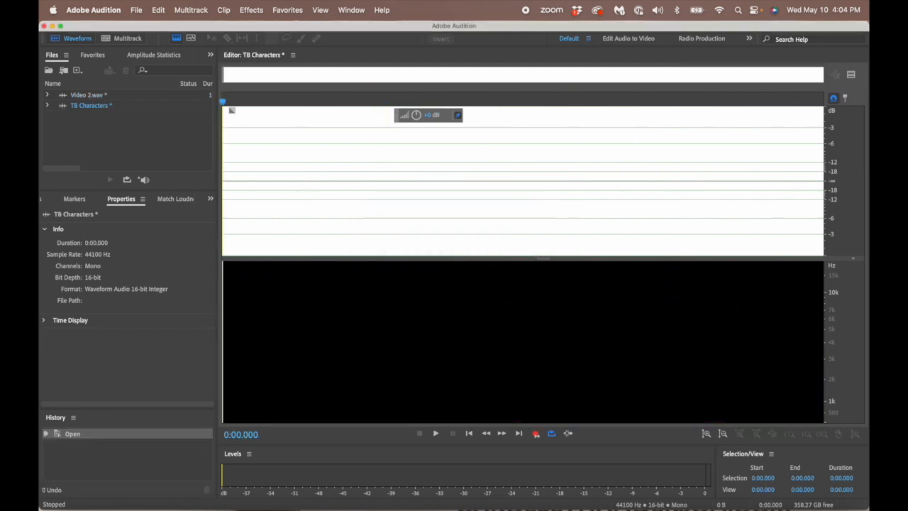
key(super+shift+s)
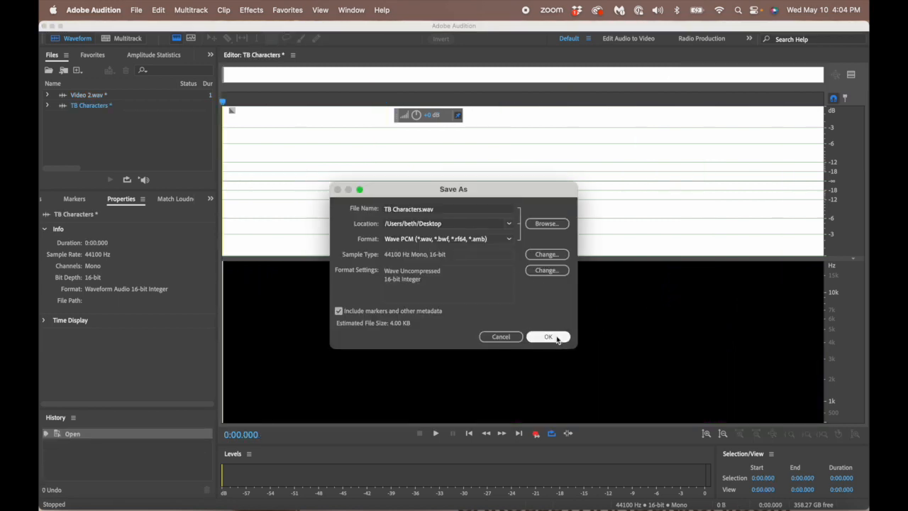
click(548, 337)
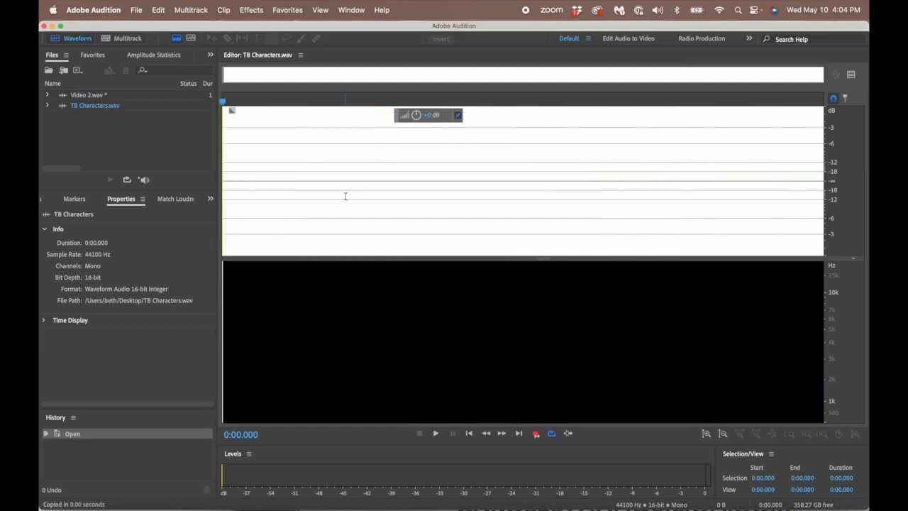
Return to Video 2.wav and play the first phrase of the last take from about 1:00.46
double_click(78, 97)
click(386, 183)
key(space)
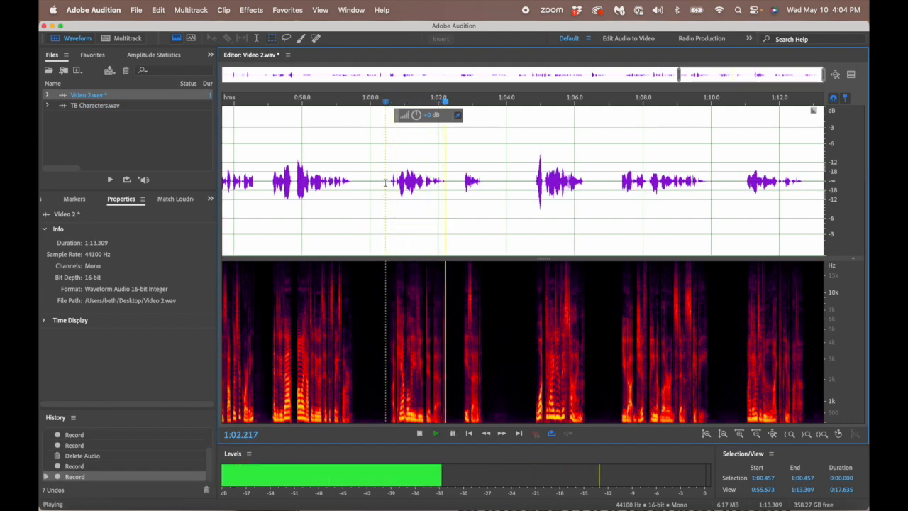
key(space)
Select the first phrase of the last take with its surrounding pauses, from about 1:00.23 to 1:02.58, and copy it
drag(386, 178, 448, 178)
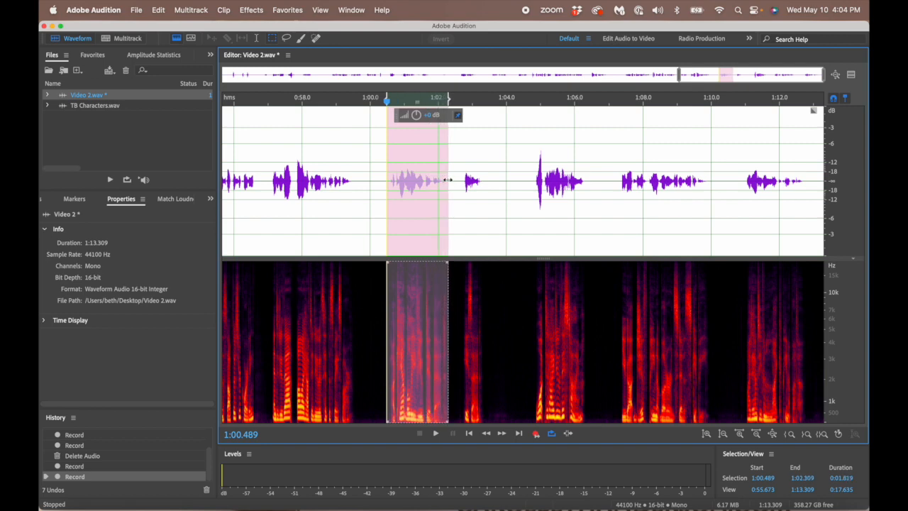
drag(449, 180, 458, 180)
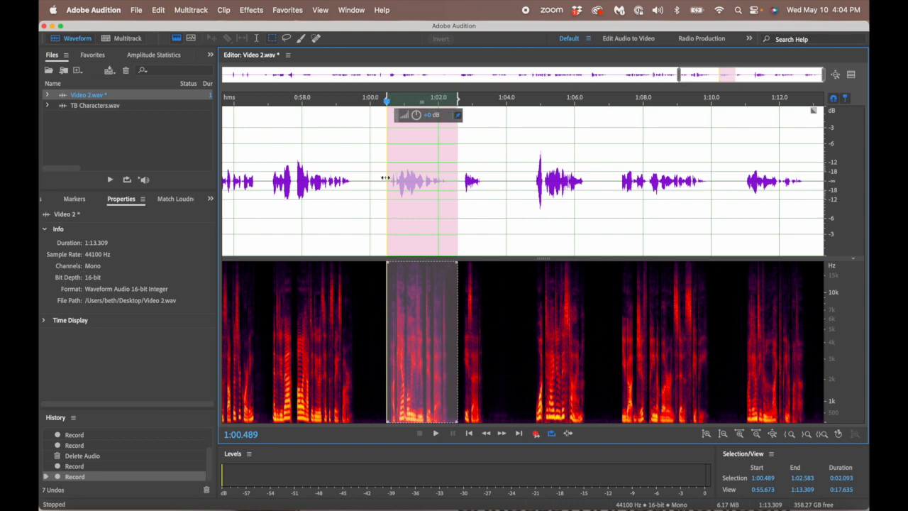
drag(387, 178, 377, 178)
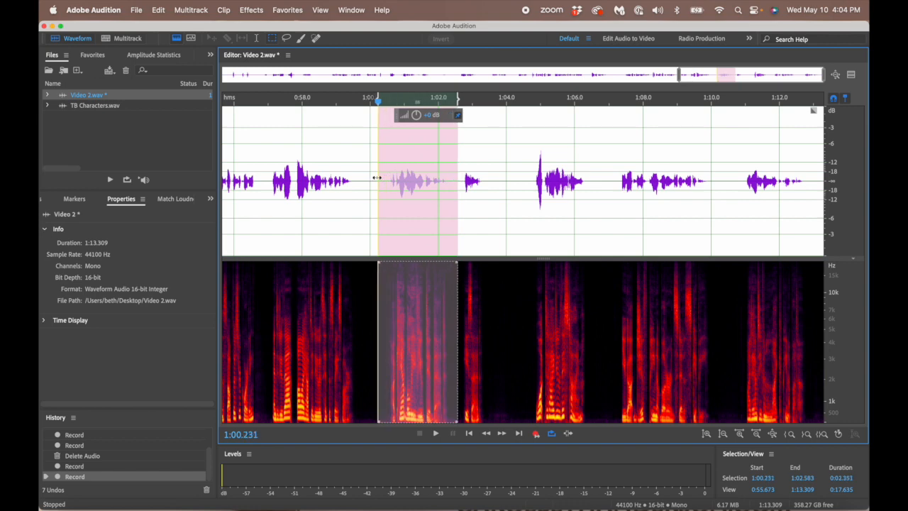
key(super+c)
click(158, 10)
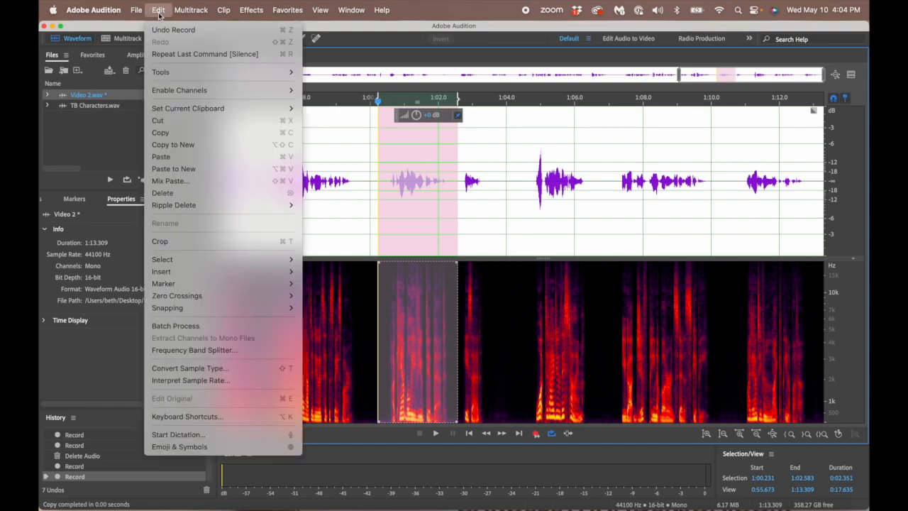
click(183, 133)
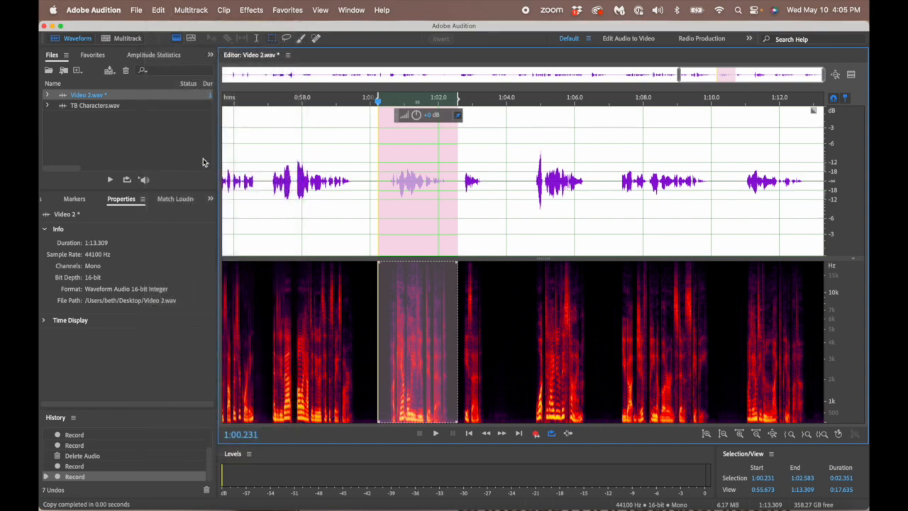
Paste the copied phrase into the empty TB Characters.wav file
double_click(93, 108)
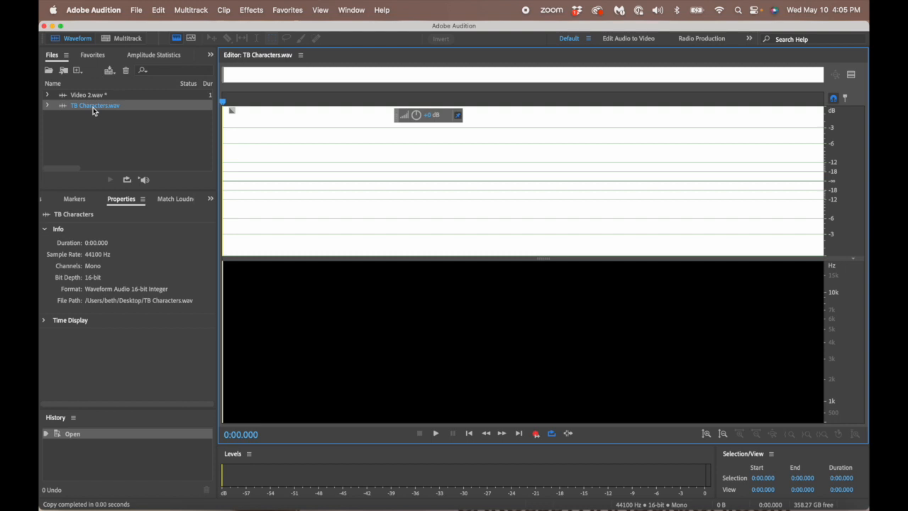
click(156, 10)
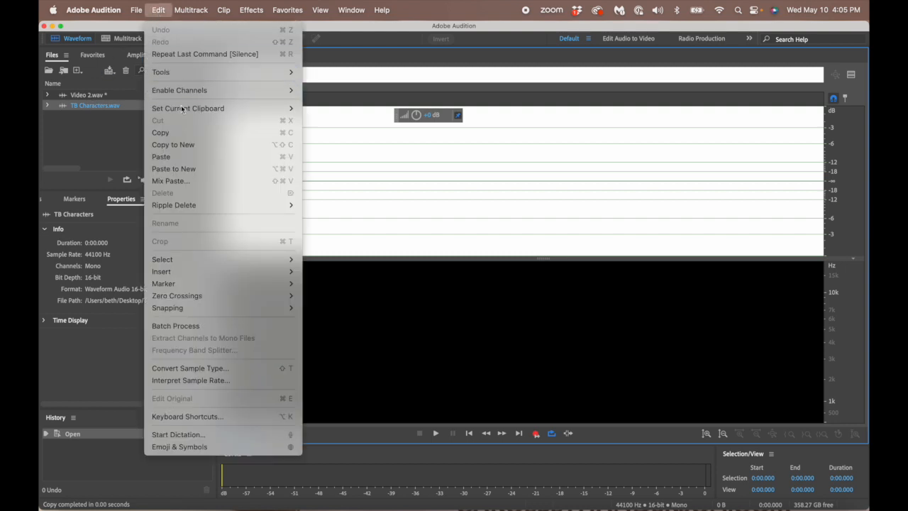
click(187, 157)
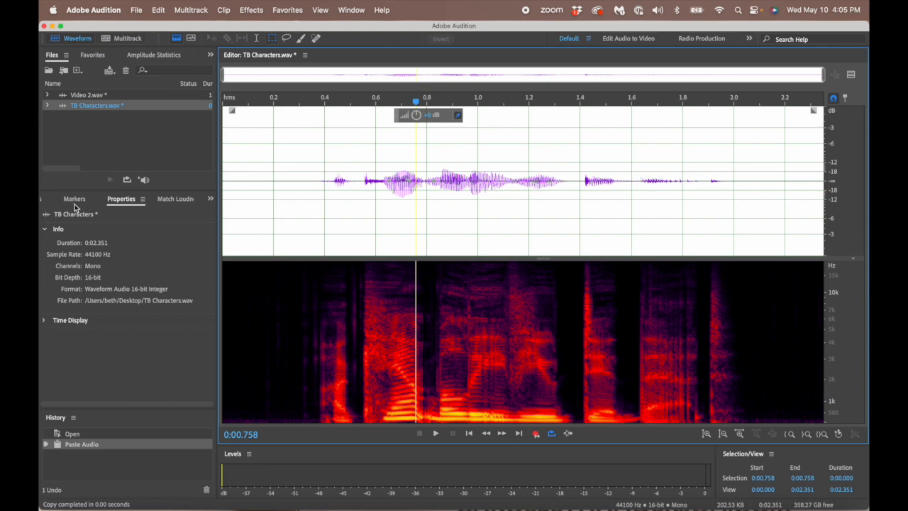
Add a cue marker at about 0:00.13 in TB Characters.wav, before the pasted phrase, and name it Jim
click(71, 199)
click(257, 171)
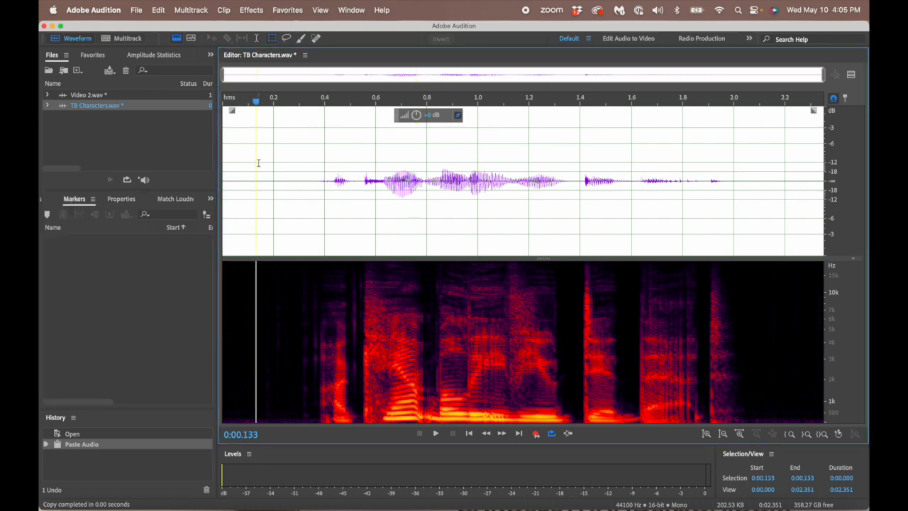
key(m)
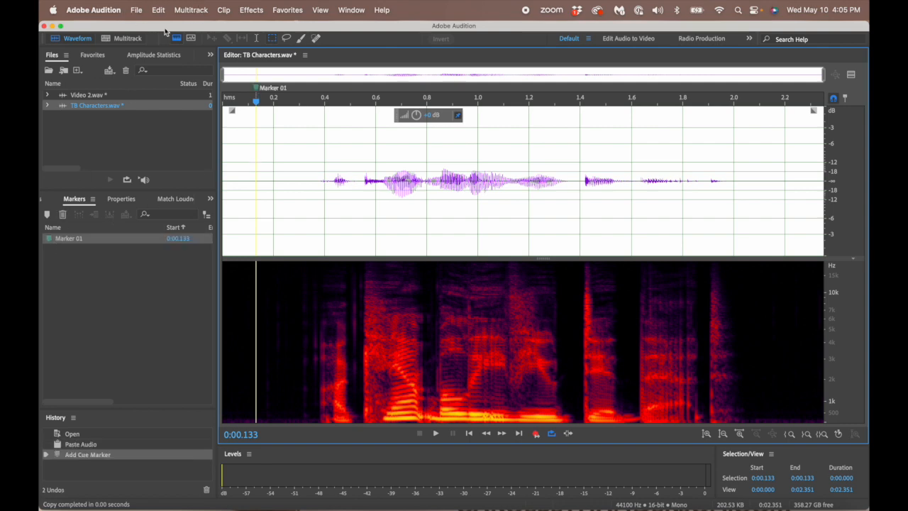
click(69, 240)
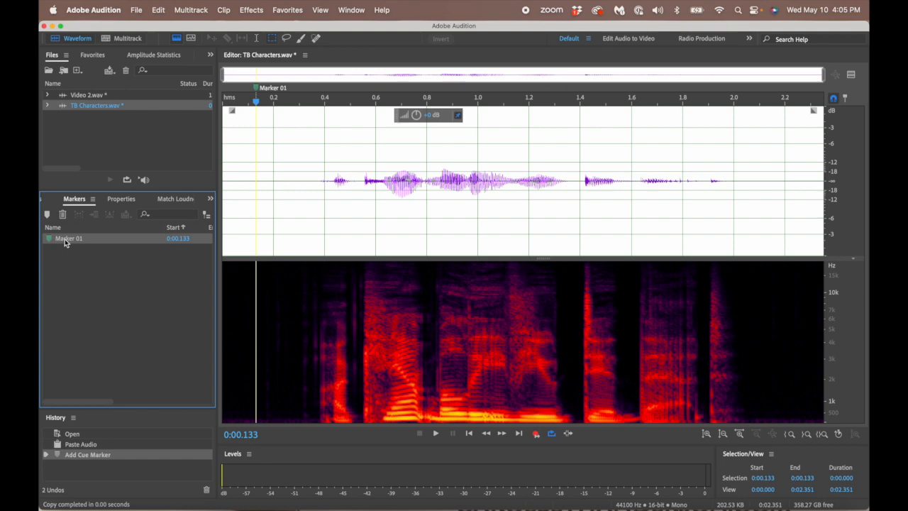
text(Jim)
key(Return)
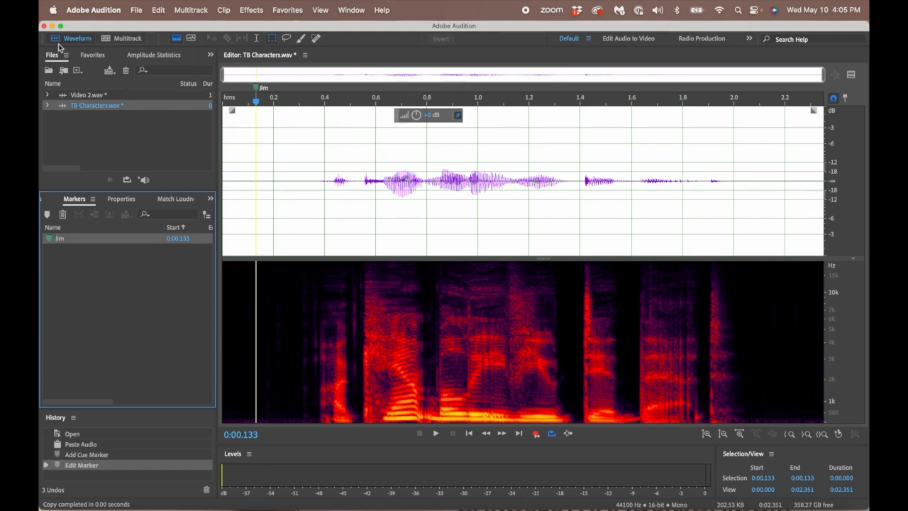
Return to Video 2.wav and play the later phrase from about 1:04.74
double_click(82, 95)
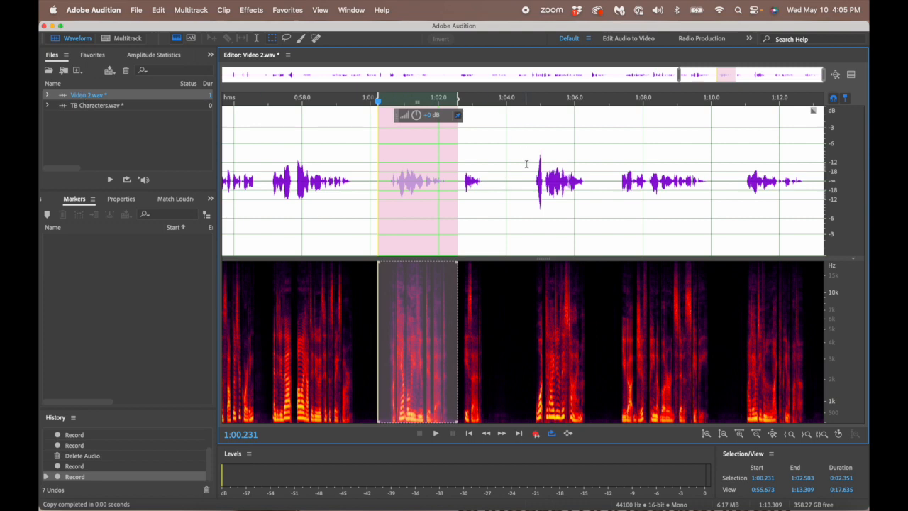
click(531, 167)
key(space)
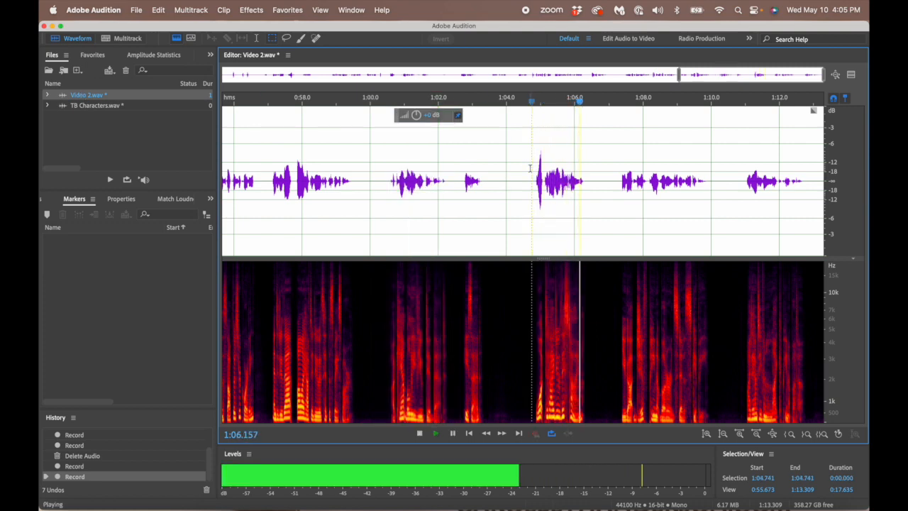
key(space)
Select the played phrase with its surrounding pauses, from about 1:04.40 to 1:06.61, and copy it
drag(535, 178, 595, 178)
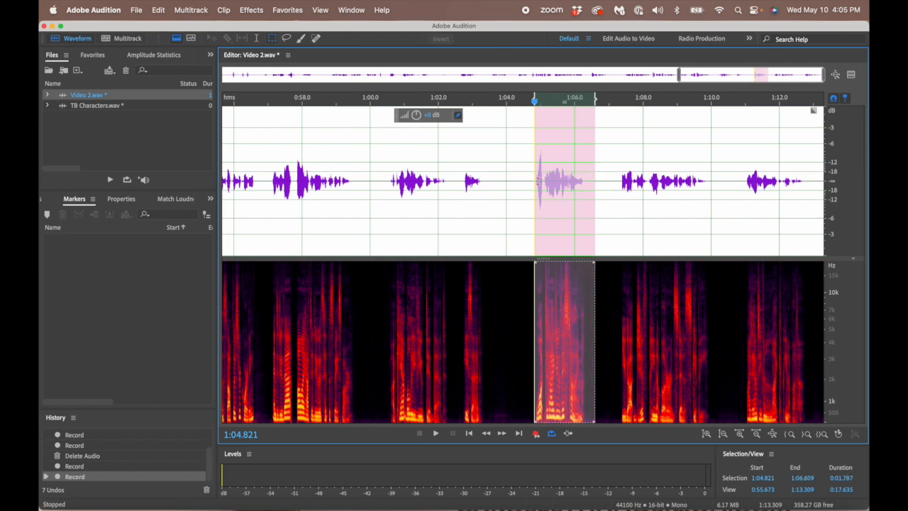
drag(535, 183, 520, 183)
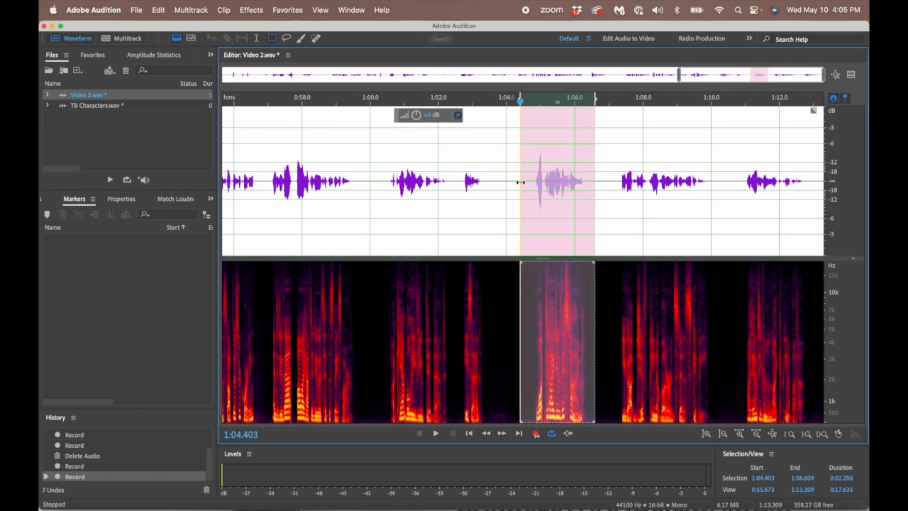
key(super+c)
Paste the copied second phrase into TB Characters.wav after the first sample, at about 0:02.13
double_click(113, 106)
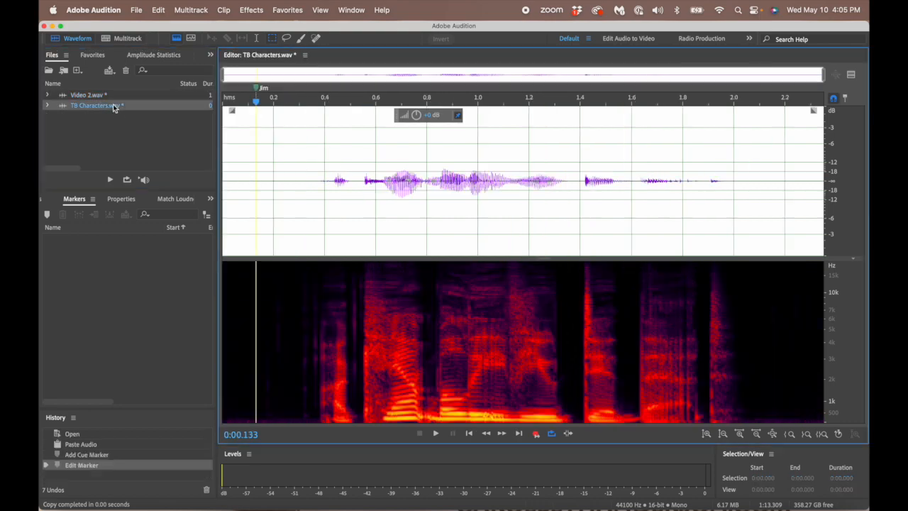
click(767, 165)
key(super+v)
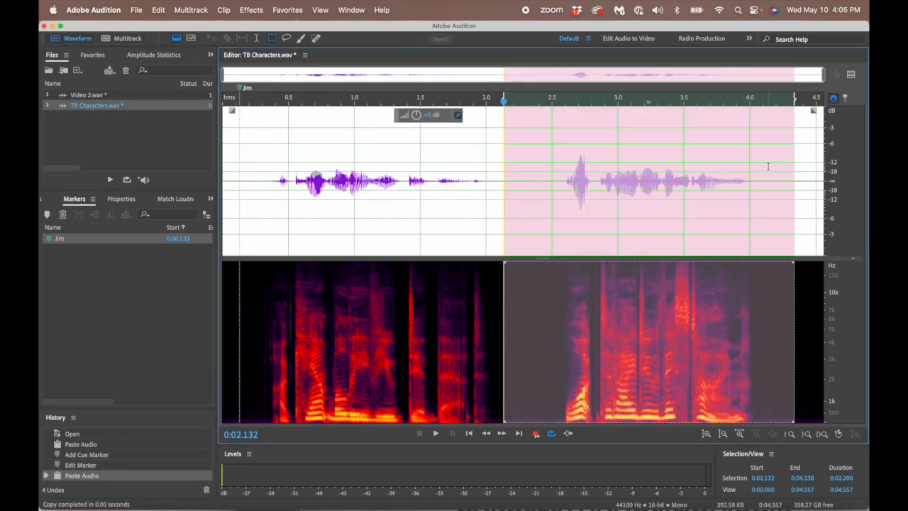
Add a cue marker at about 0:02.29, before the second voice sample, and name it Penelope
click(524, 170)
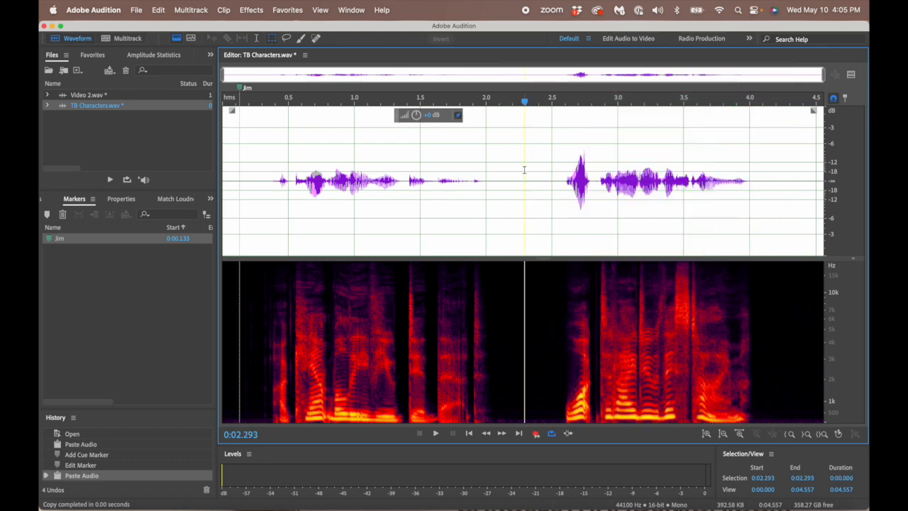
key(m)
click(67, 250)
click(67, 249)
text(Penelope)
key(Return)
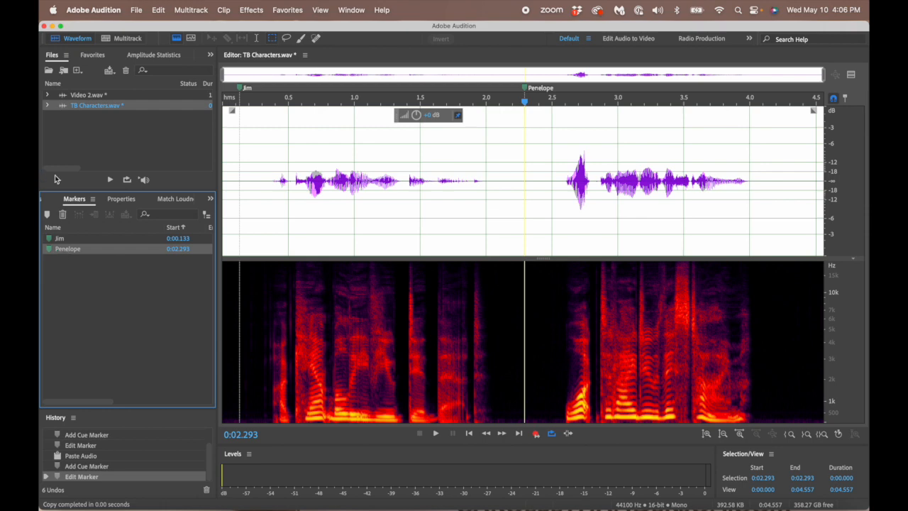
Save both TB Characters.wav and Video 2.wav, and place the playhead in Video 2.wav at about 1:11.47
key(super+s)
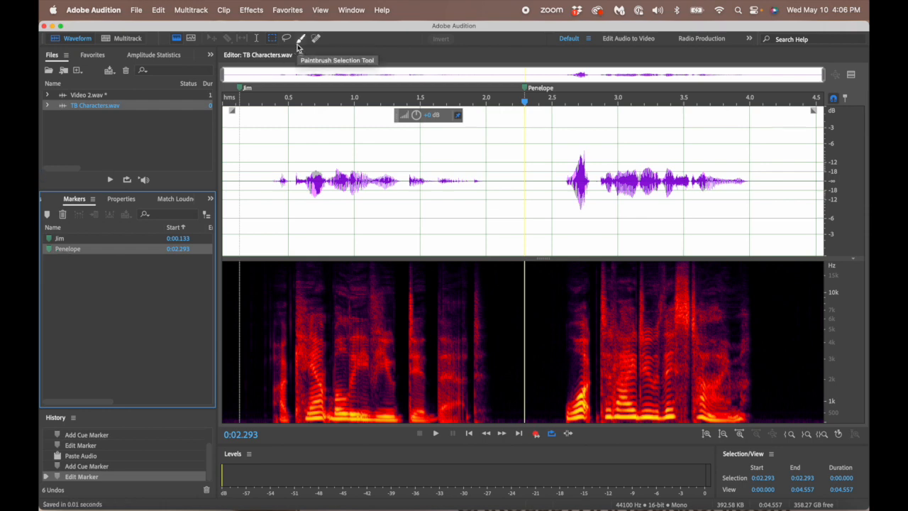
click(98, 95)
key(super+s)
click(761, 175)
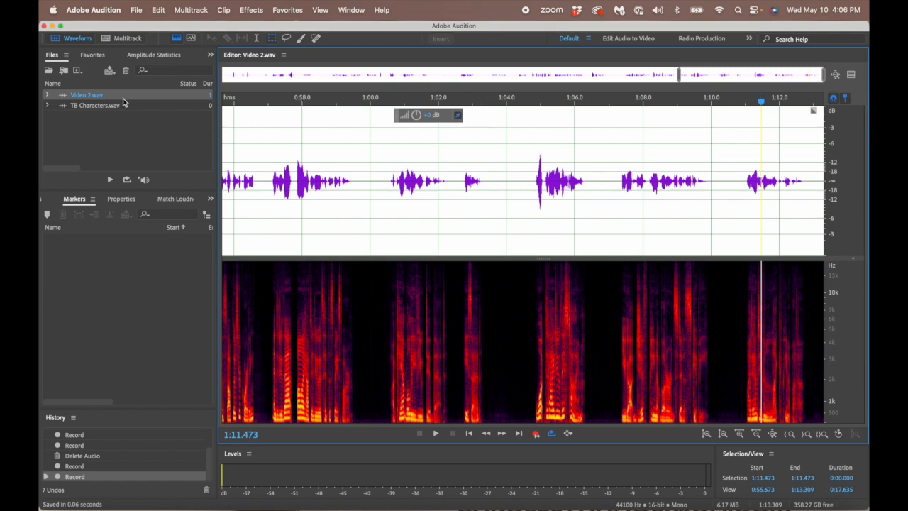
Reopen TB Characters.wav, sort its markers by name, and play the Jim sample from about 0:00.22
click(89, 106)
double_click(89, 106)
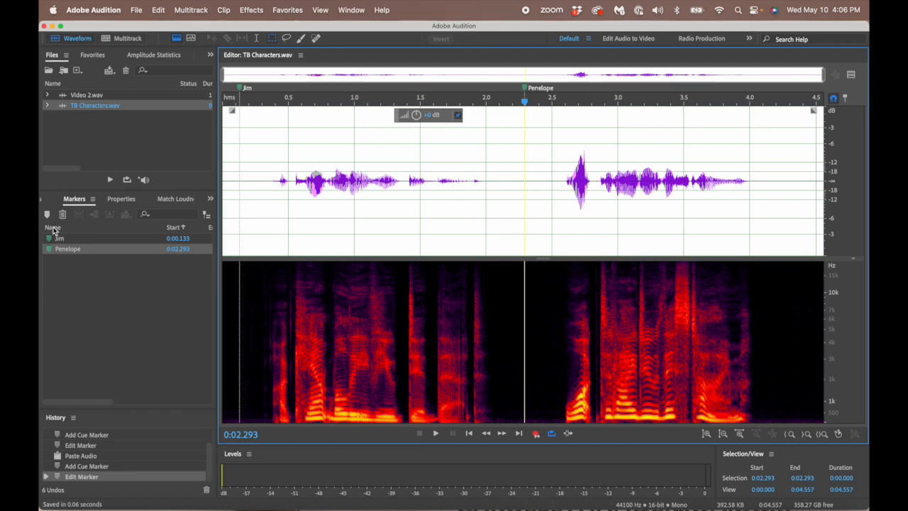
click(53, 228)
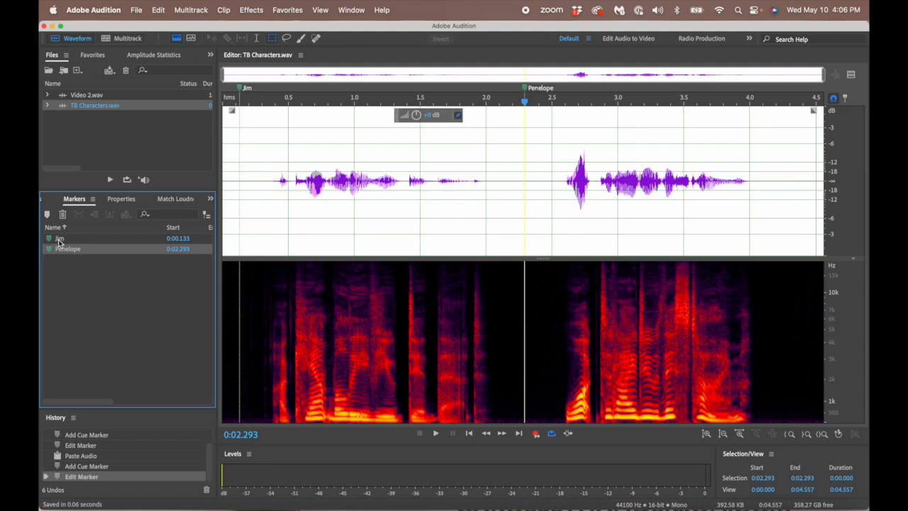
click(61, 239)
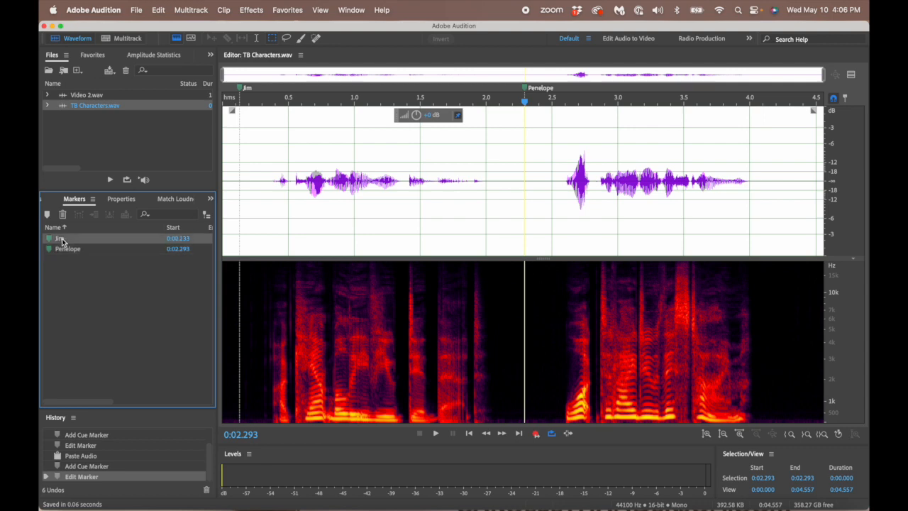
click(251, 168)
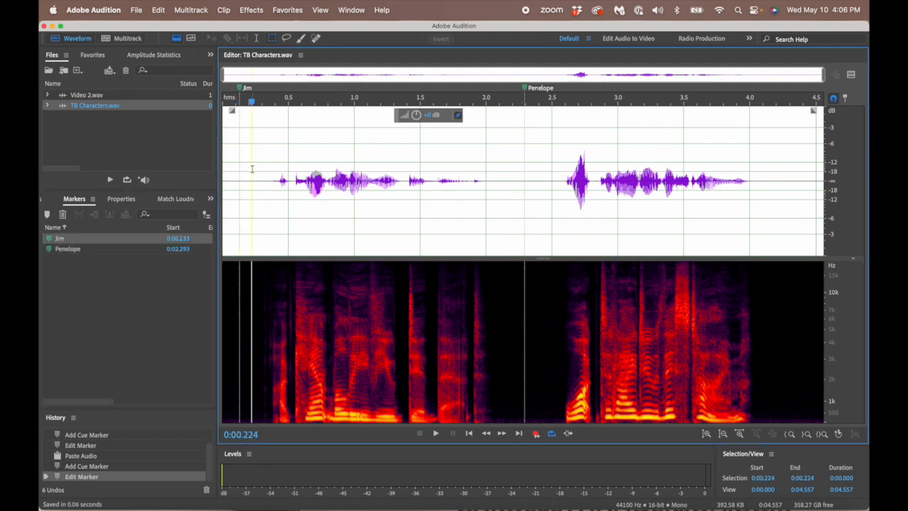
key(space)
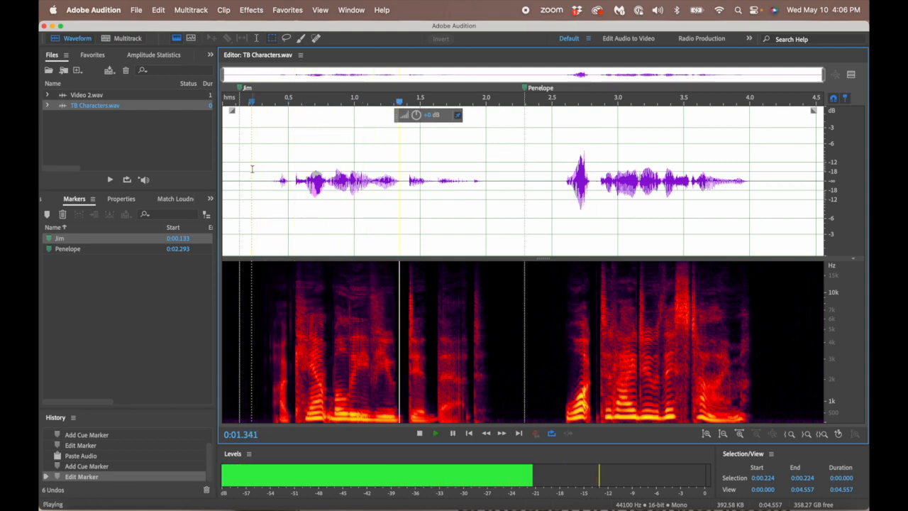
key(space)
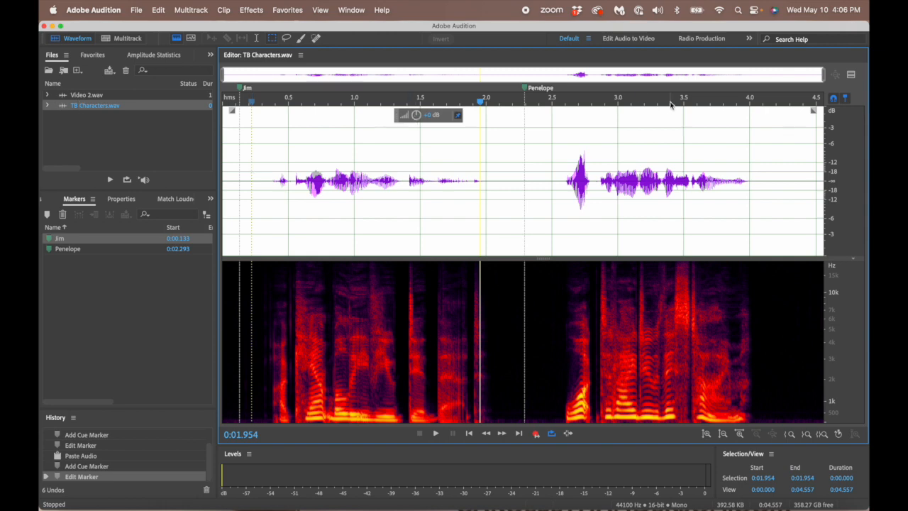
Place the playhead after the second sample at about 0:04.29, and return to Video 2.wav at about 1:00.46
click(789, 159)
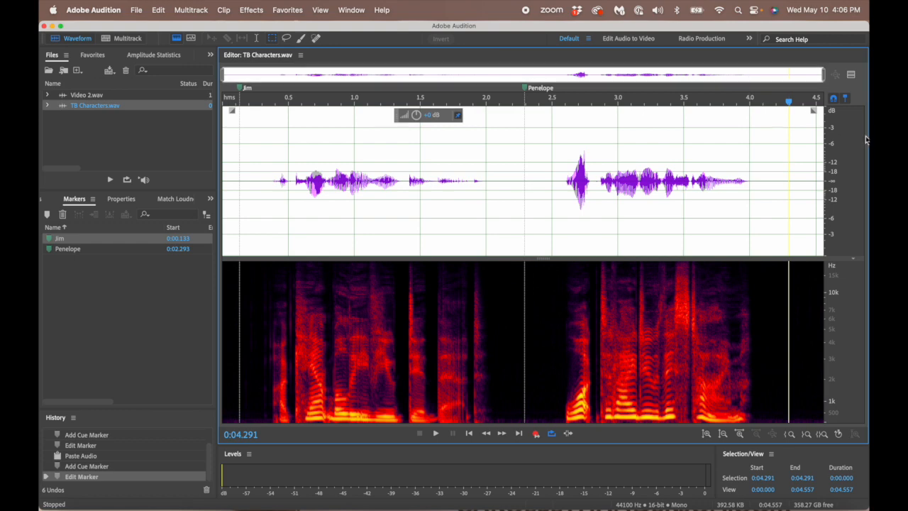
double_click(82, 96)
click(386, 175)
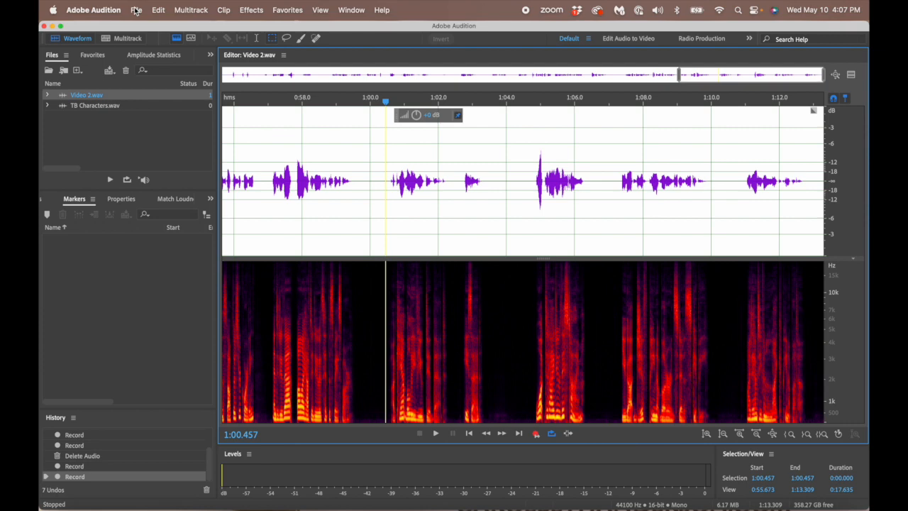
Create a new multitrack session named TB Multitrack on the Desktop, with 44100 Hz, 16-bit and mono mix
click(135, 10)
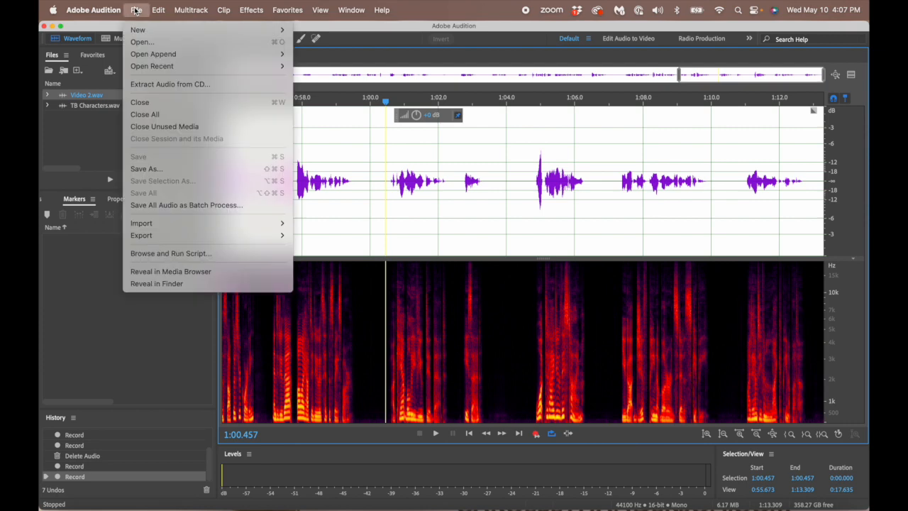
mouse_move(142, 30)
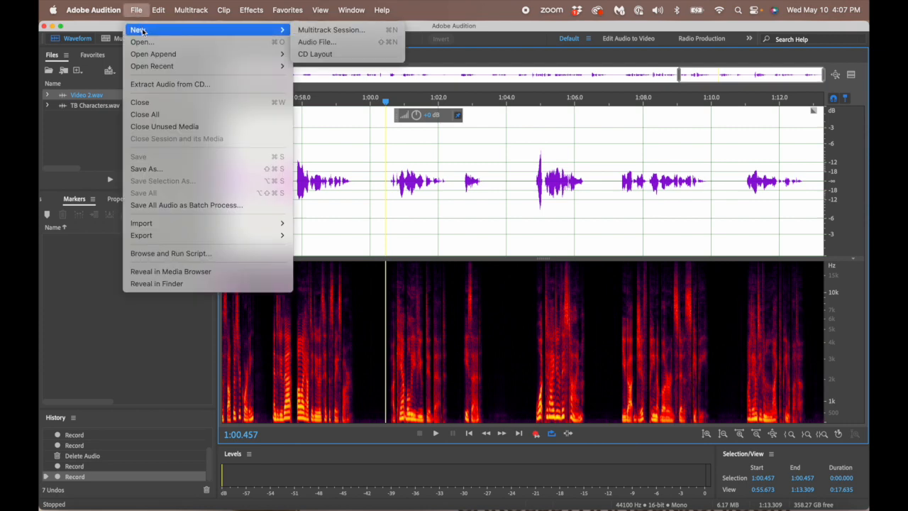
click(339, 31)
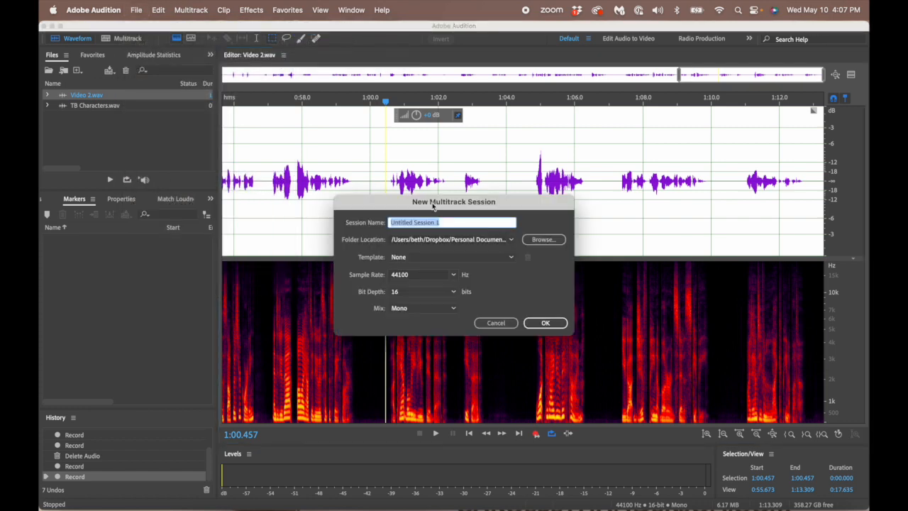
text(TB Multitrack)
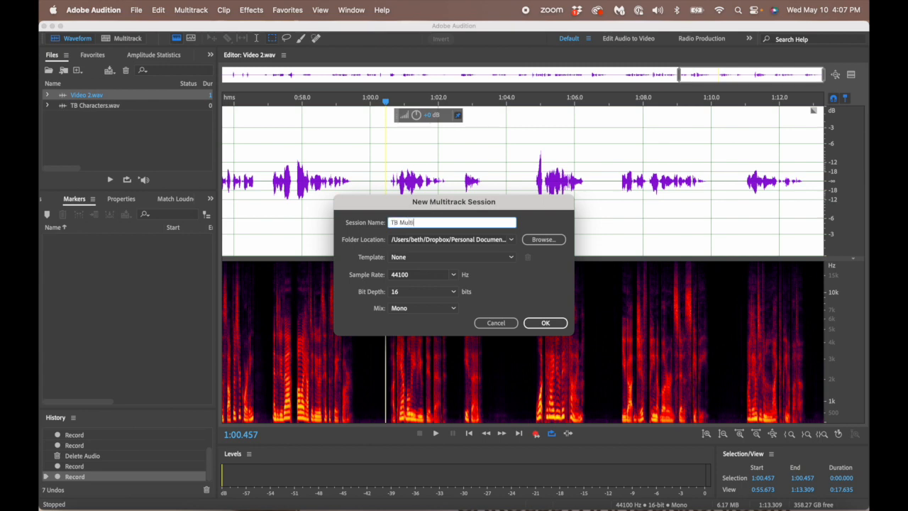
click(542, 241)
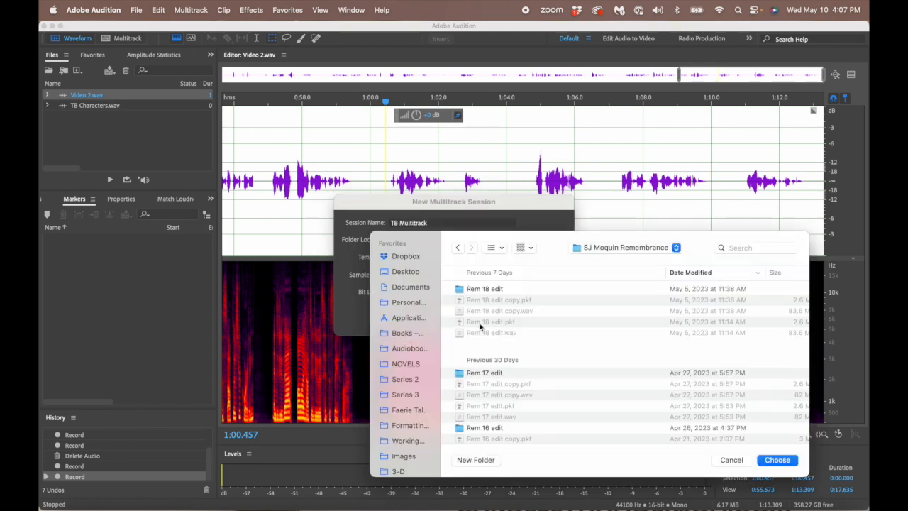
click(402, 272)
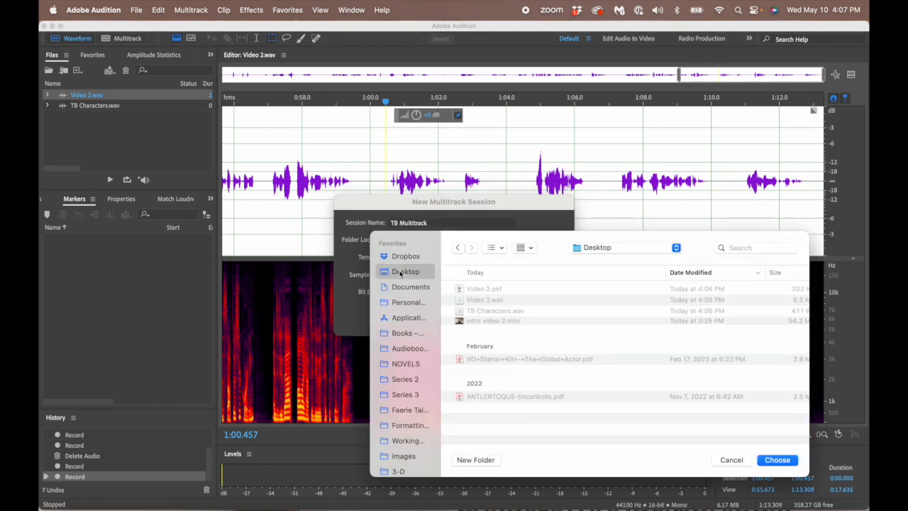
click(780, 461)
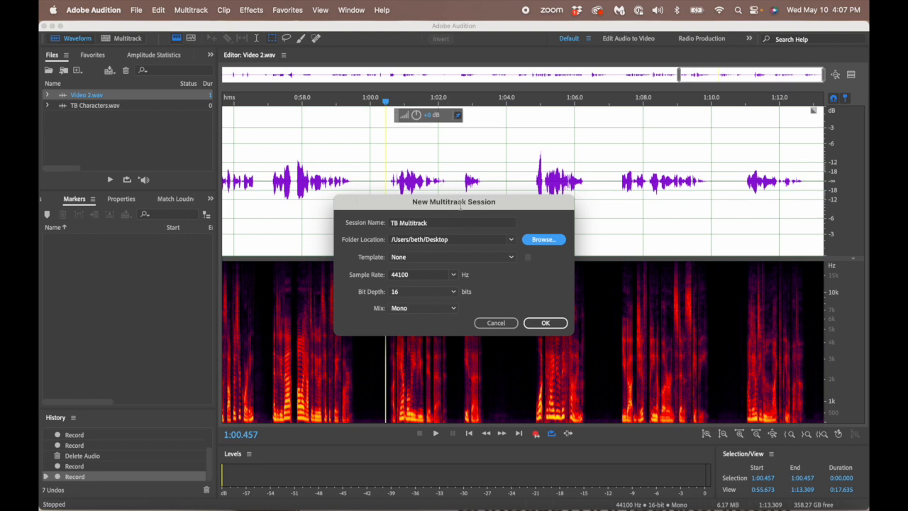
click(543, 323)
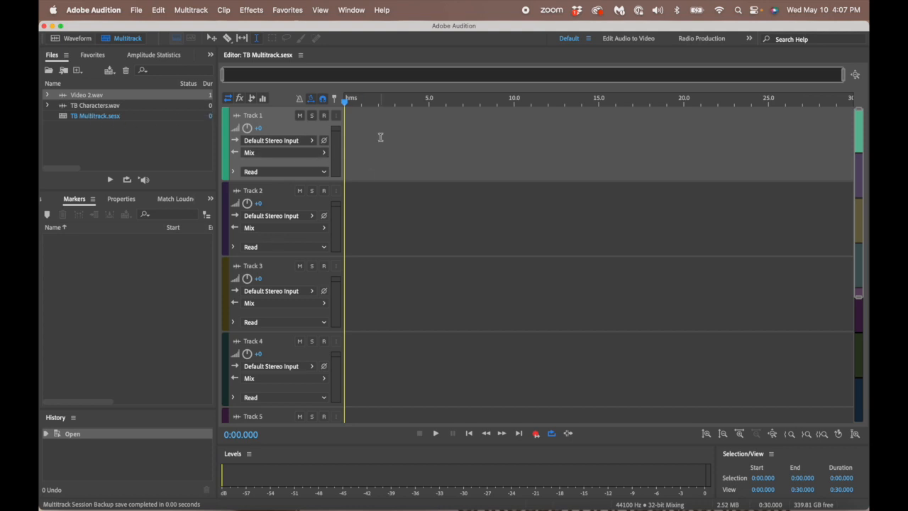
Switch from the multitrack session back to the Video 2.wav waveform
double_click(93, 95)
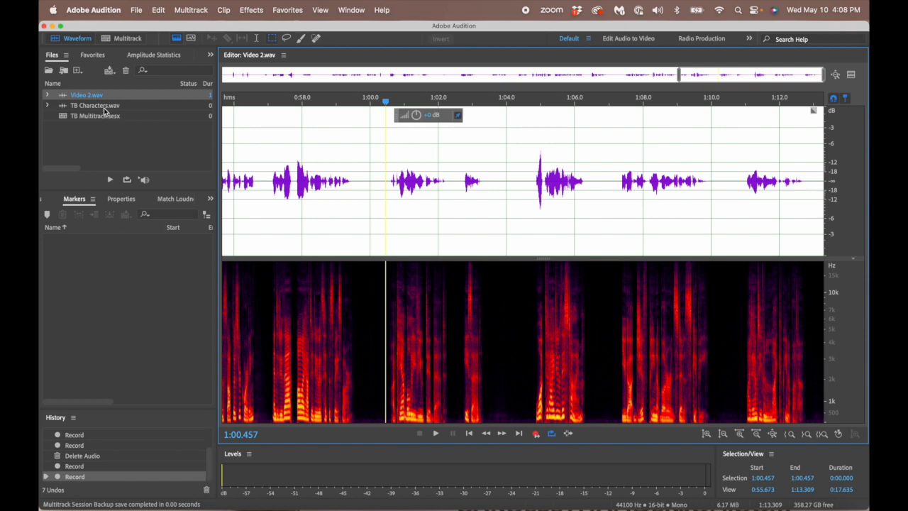
mouse_move(110, 95)
mouse_down()
mouse_move(113, 117)
mouse_move(112, 105)
mouse_up()
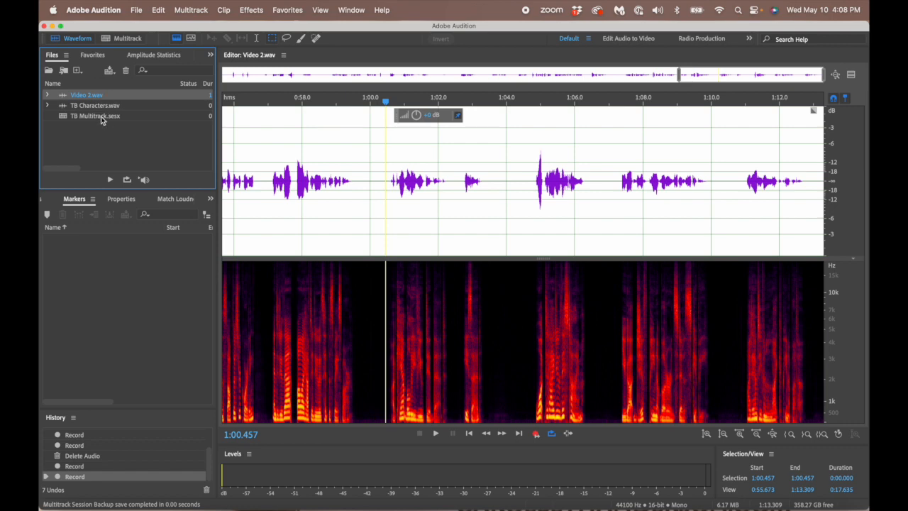
Select Video 2.wav, TB Characters.wav and TB Multitrack.sesx together and close all three files
click(101, 118)
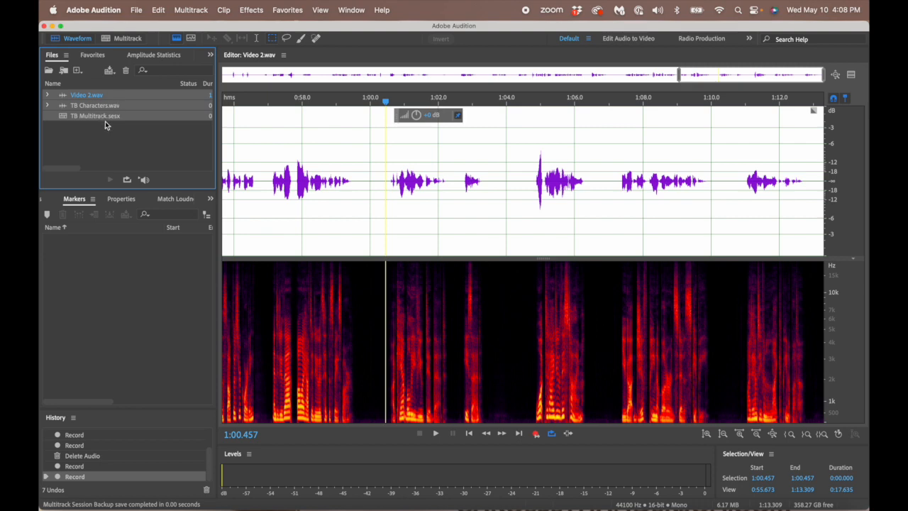
right_click(138, 104)
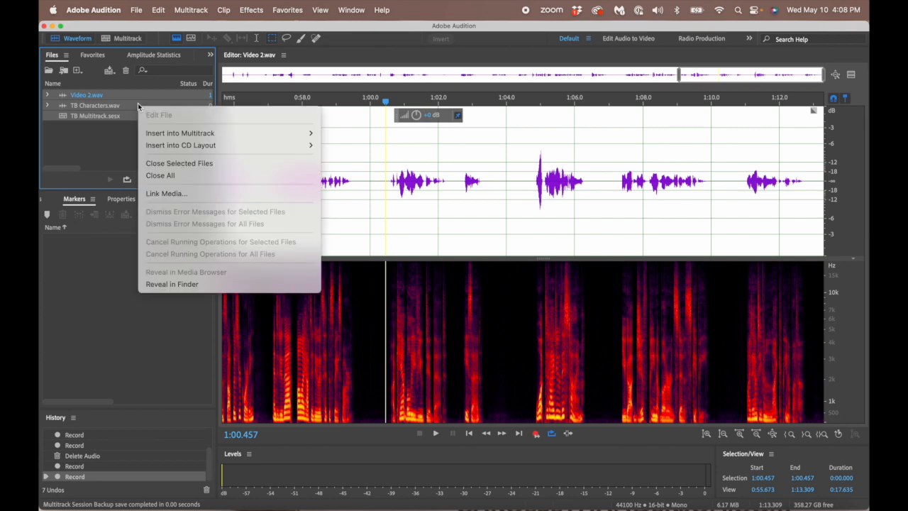
click(159, 165)
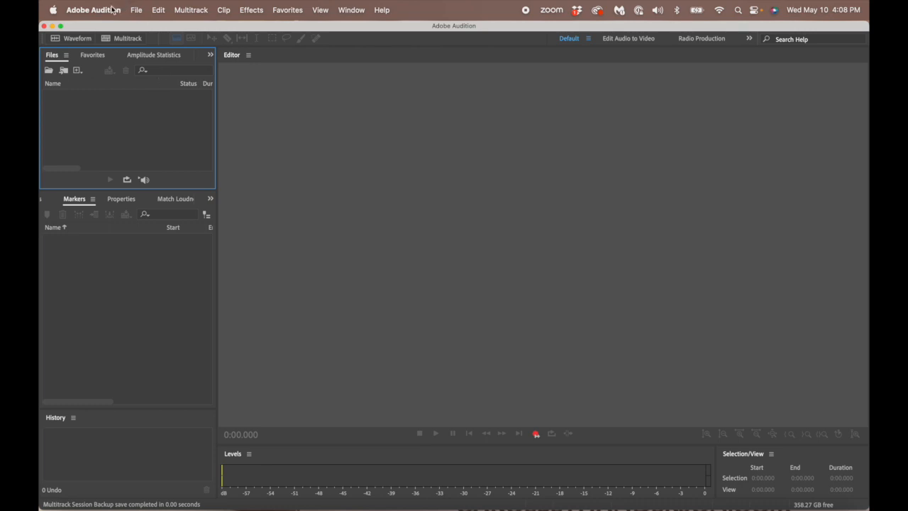
Open the TB Multitrack.sesx session from the TB Multitrack folder on the Desktop
click(138, 10)
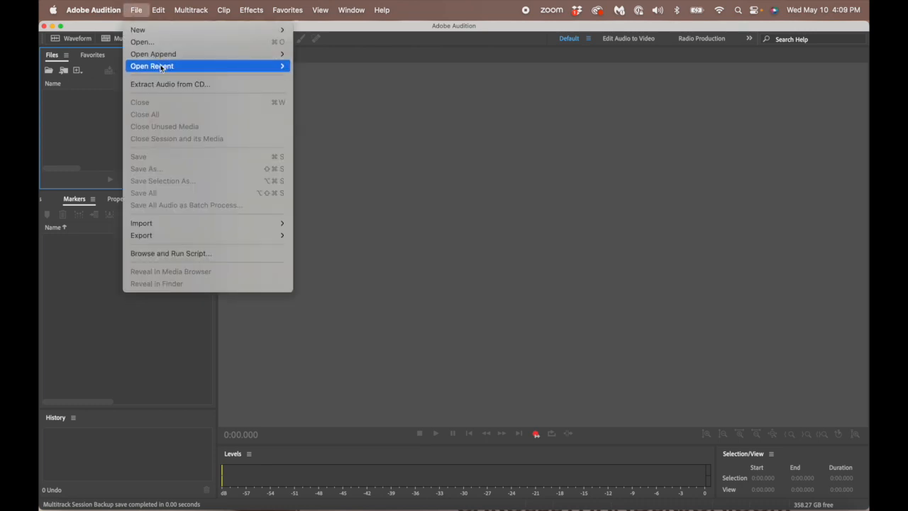
mouse_move(161, 68)
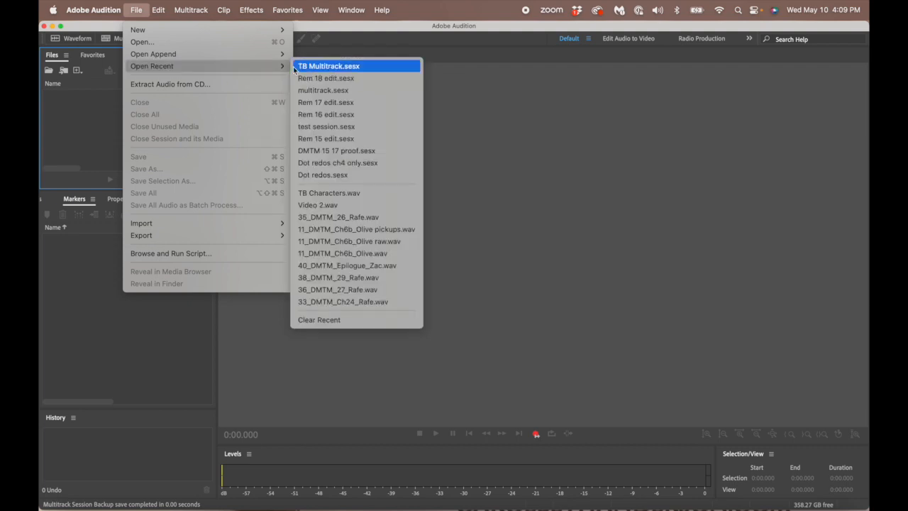
click(237, 41)
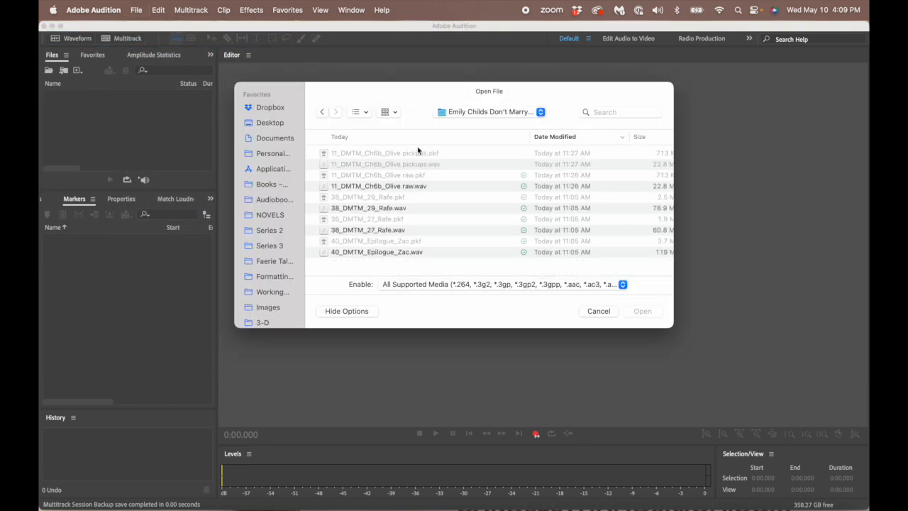
click(270, 123)
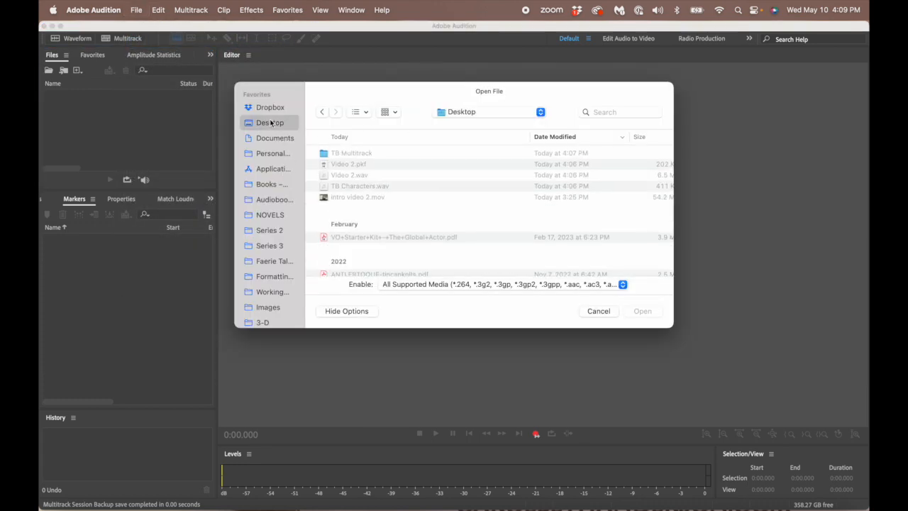
click(349, 155)
double_click(350, 155)
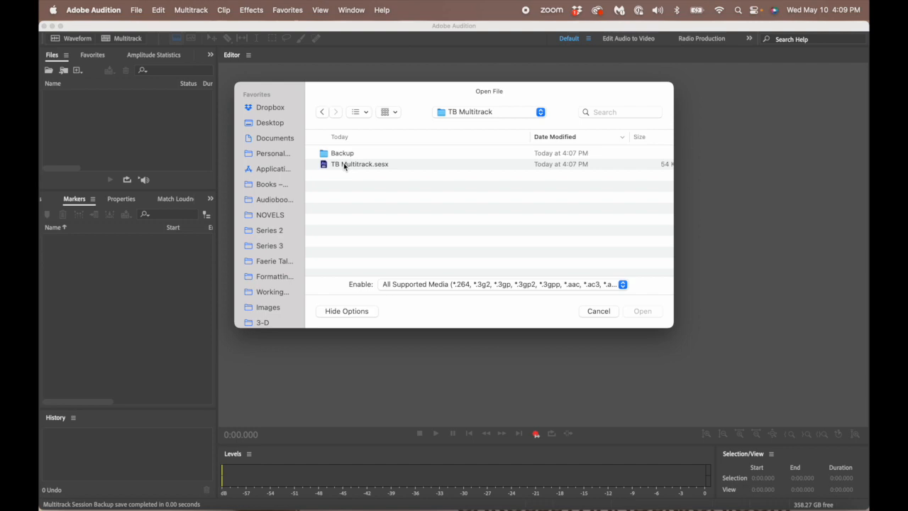
double_click(344, 164)
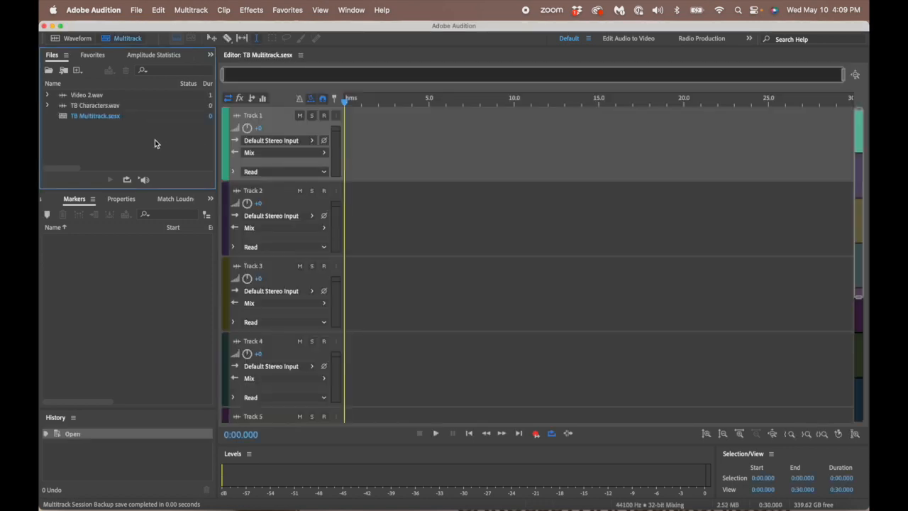
Switch between the TB Characters.wav, Video 2.wav and TB Multitrack.sesx editors, ending on the Video 2.wav waveform
double_click(107, 104)
double_click(107, 94)
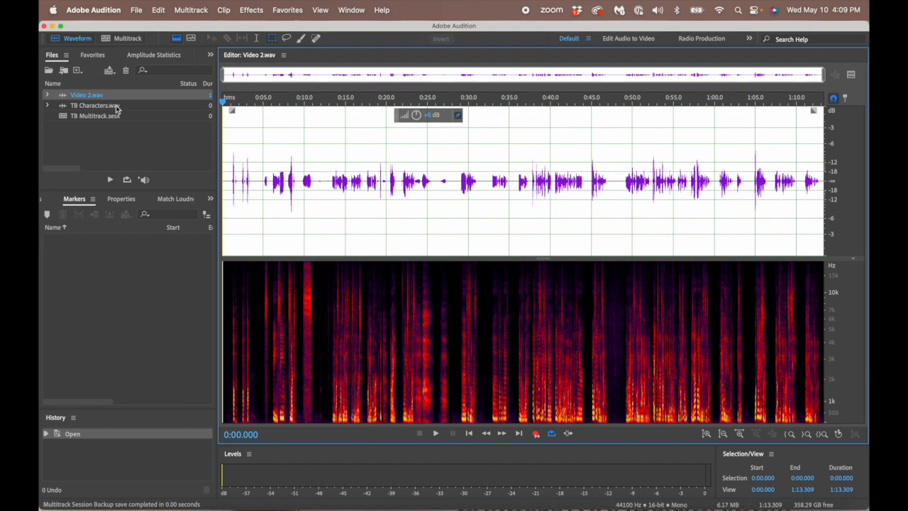
double_click(116, 116)
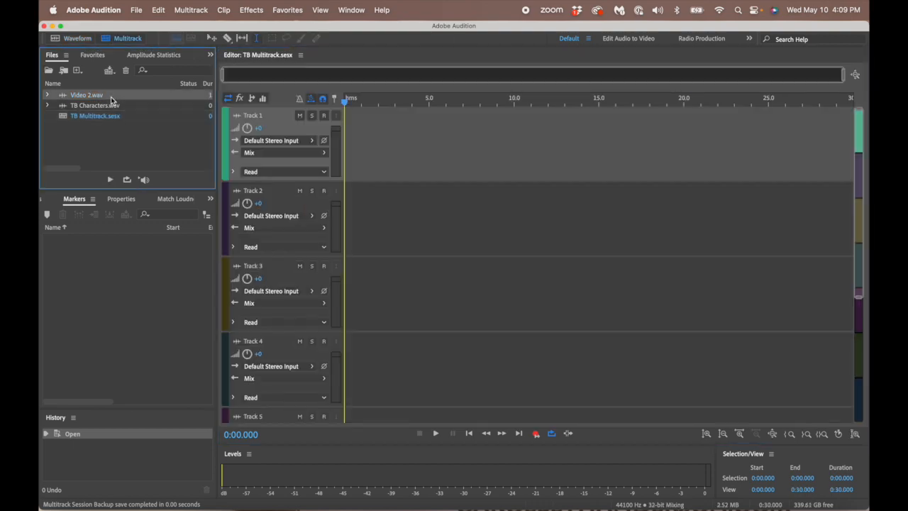
double_click(111, 96)
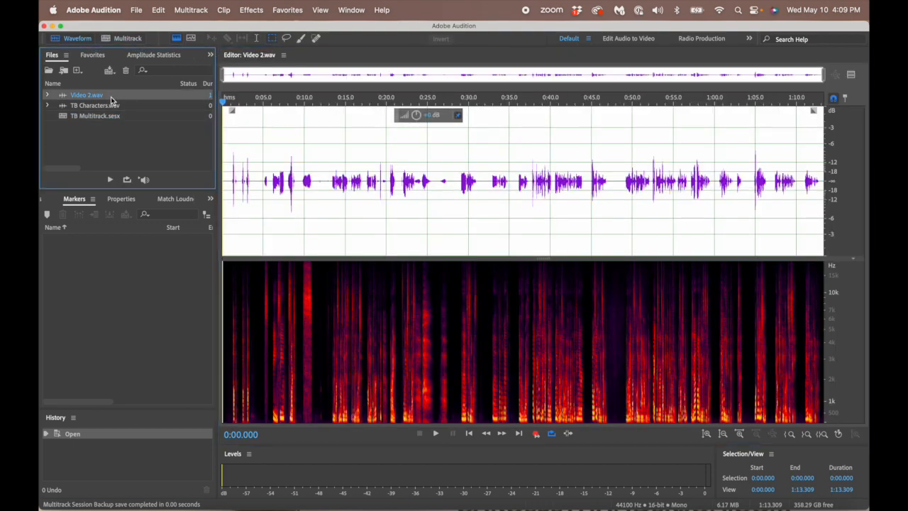